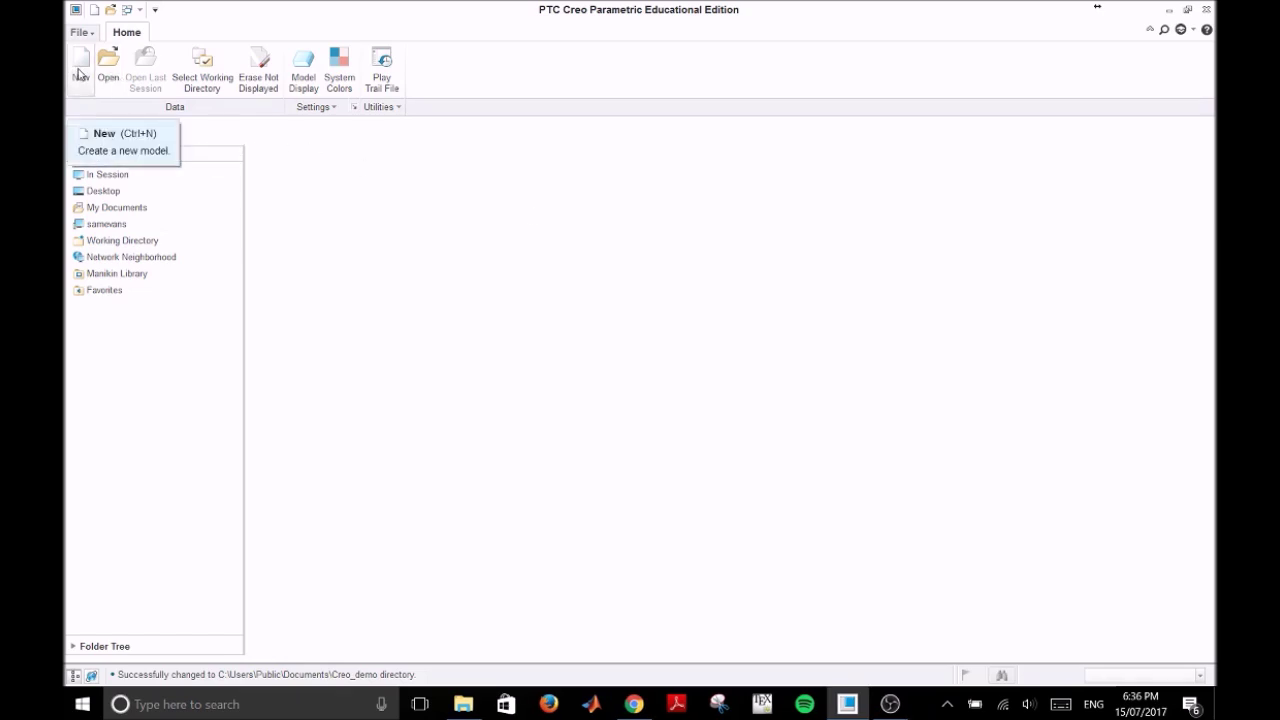
Step: Create a new solid part named test_1 using the default template
left_click(80, 75)
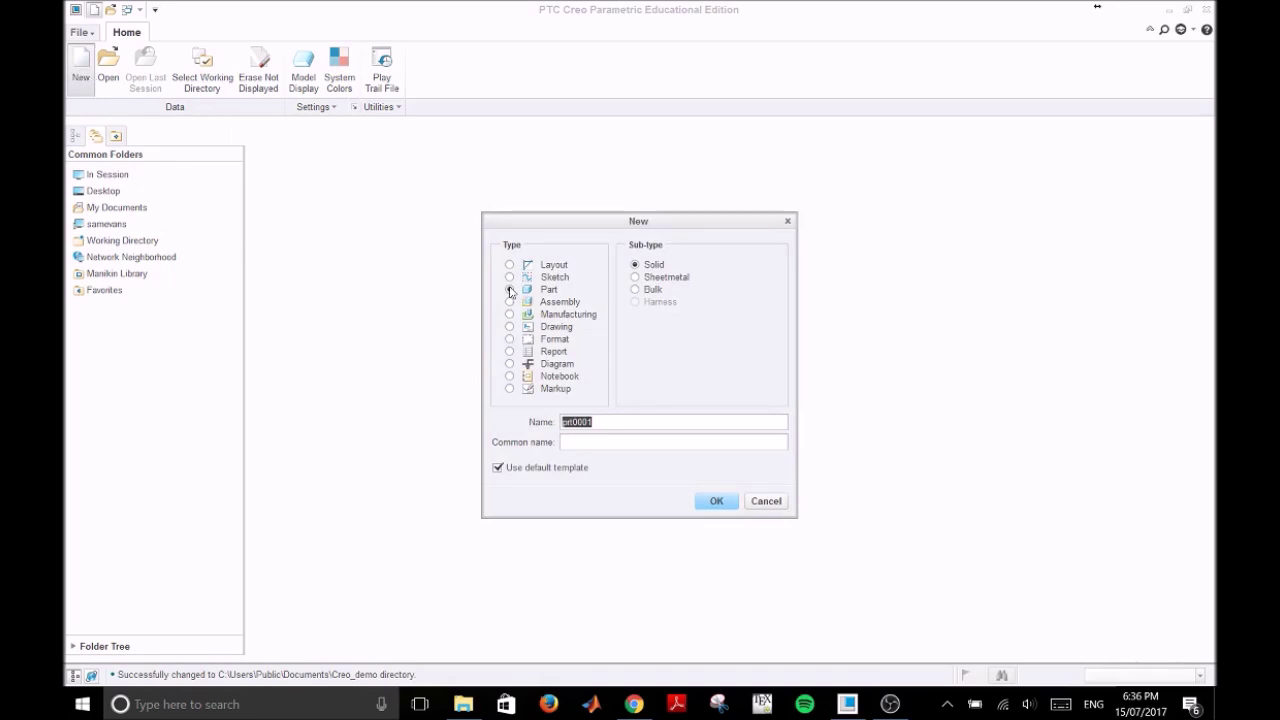
type("test_1")
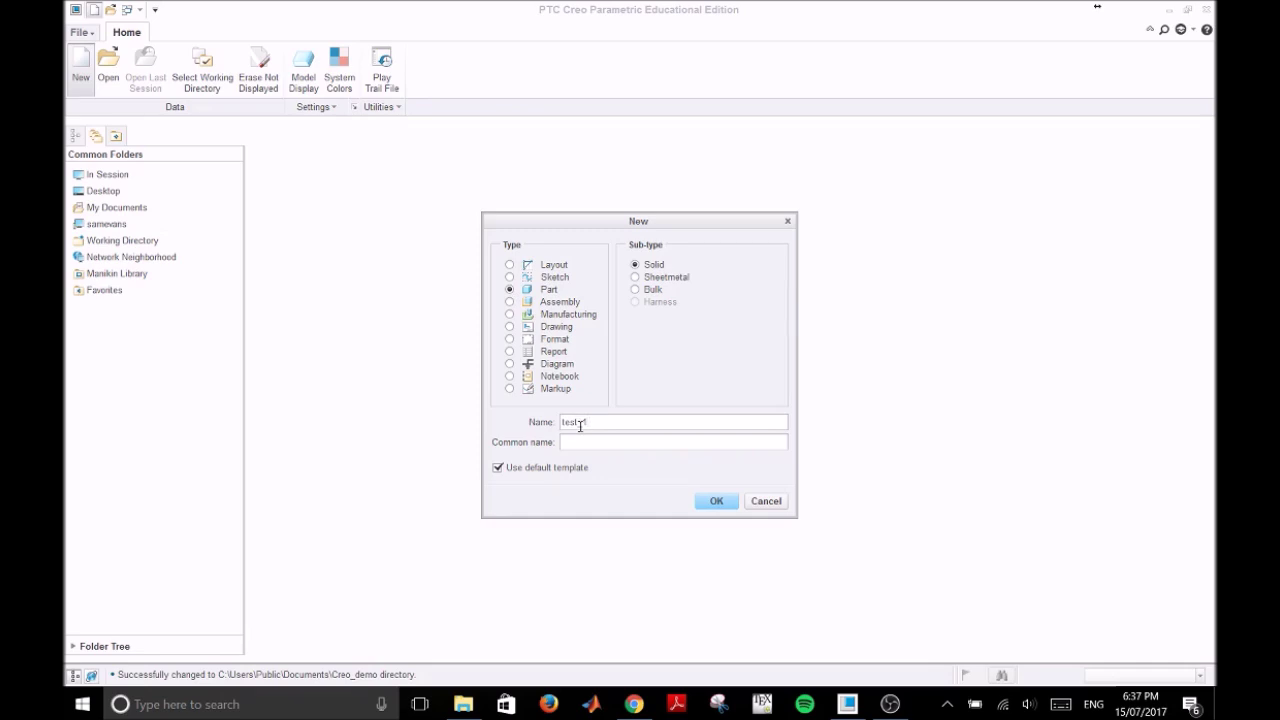
left_click(717, 501)
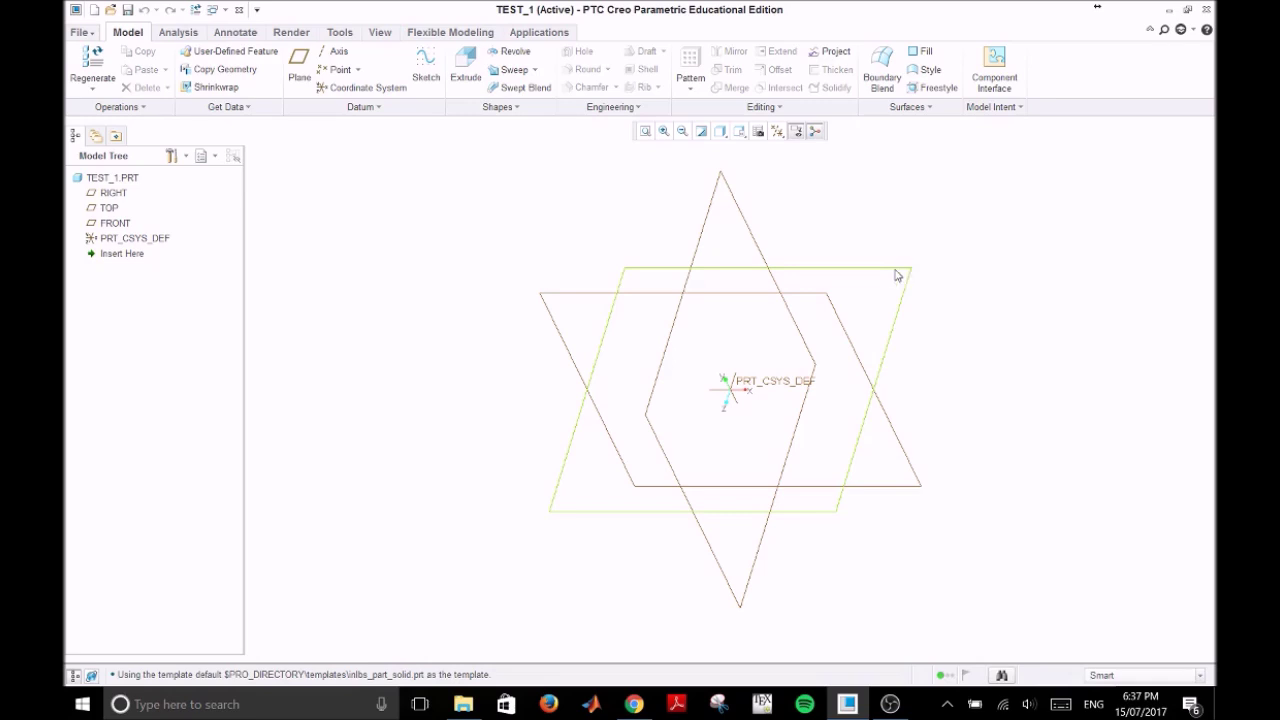
Step: Start an Extrude with an internal sketch on the TOP plane, using RIGHT as the right-facing reference, and view the sketch plane straight on
left_click(462, 66)
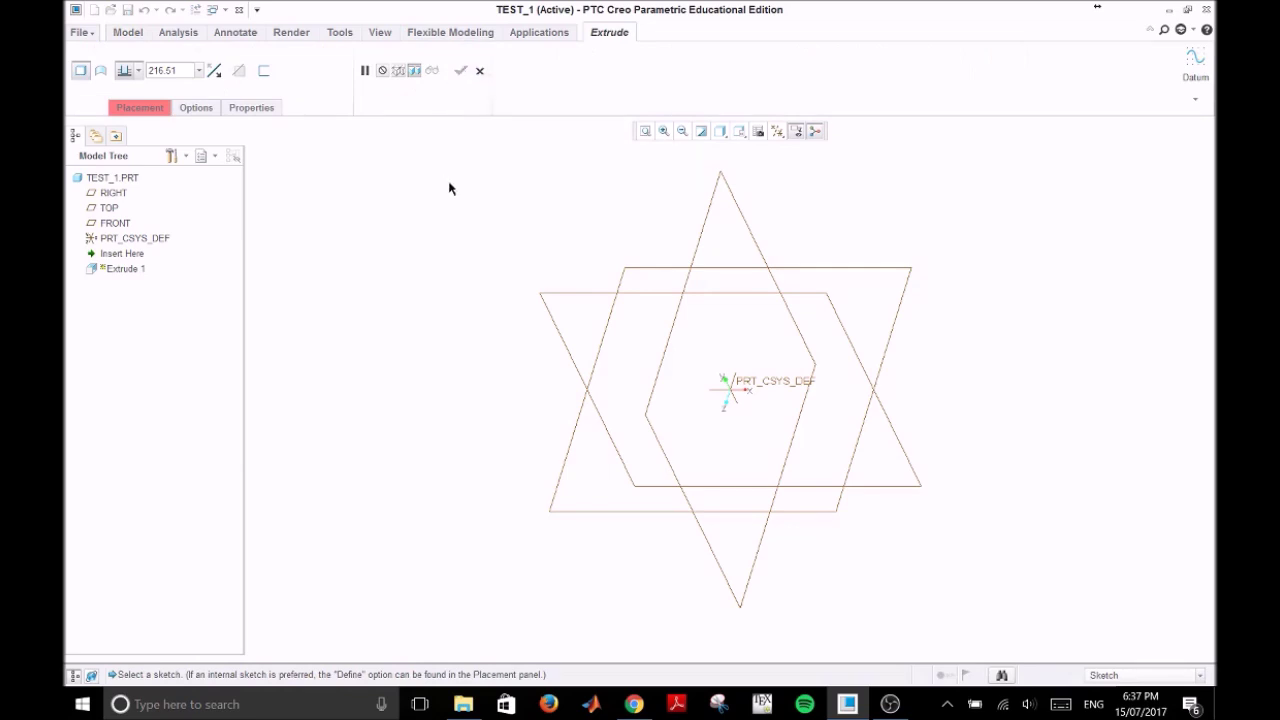
left_click(144, 109)
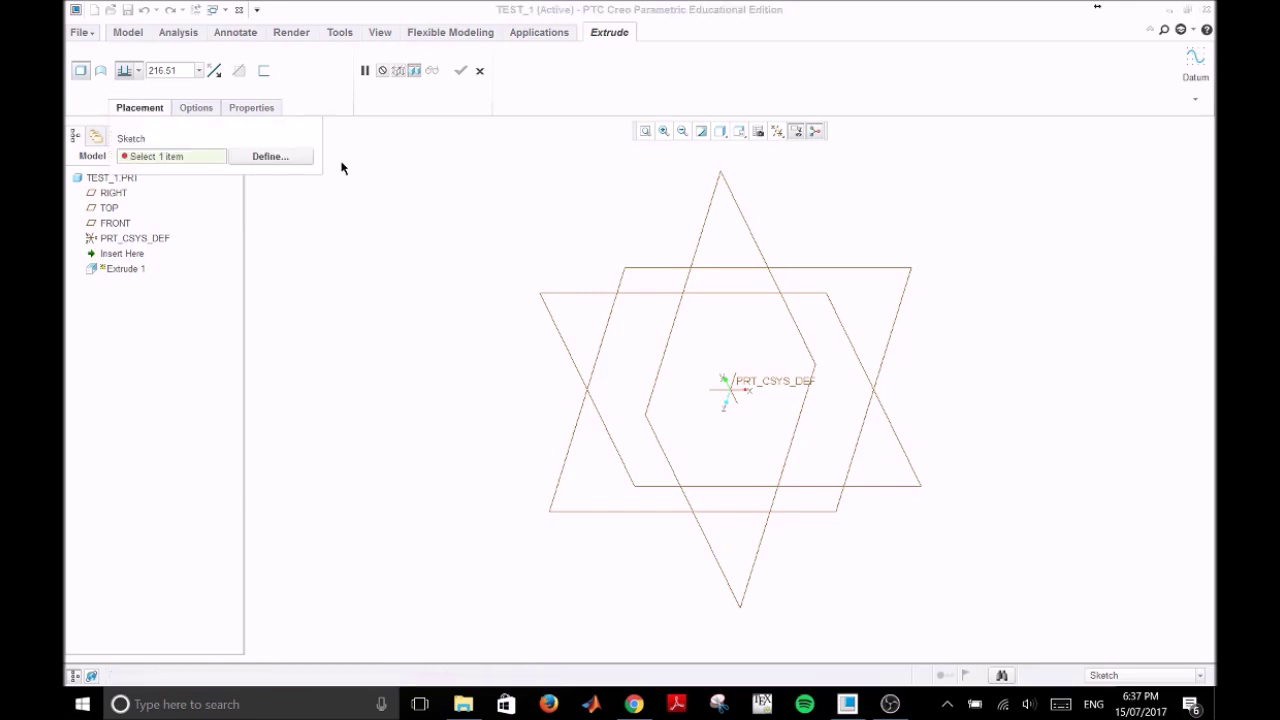
left_click(303, 160)
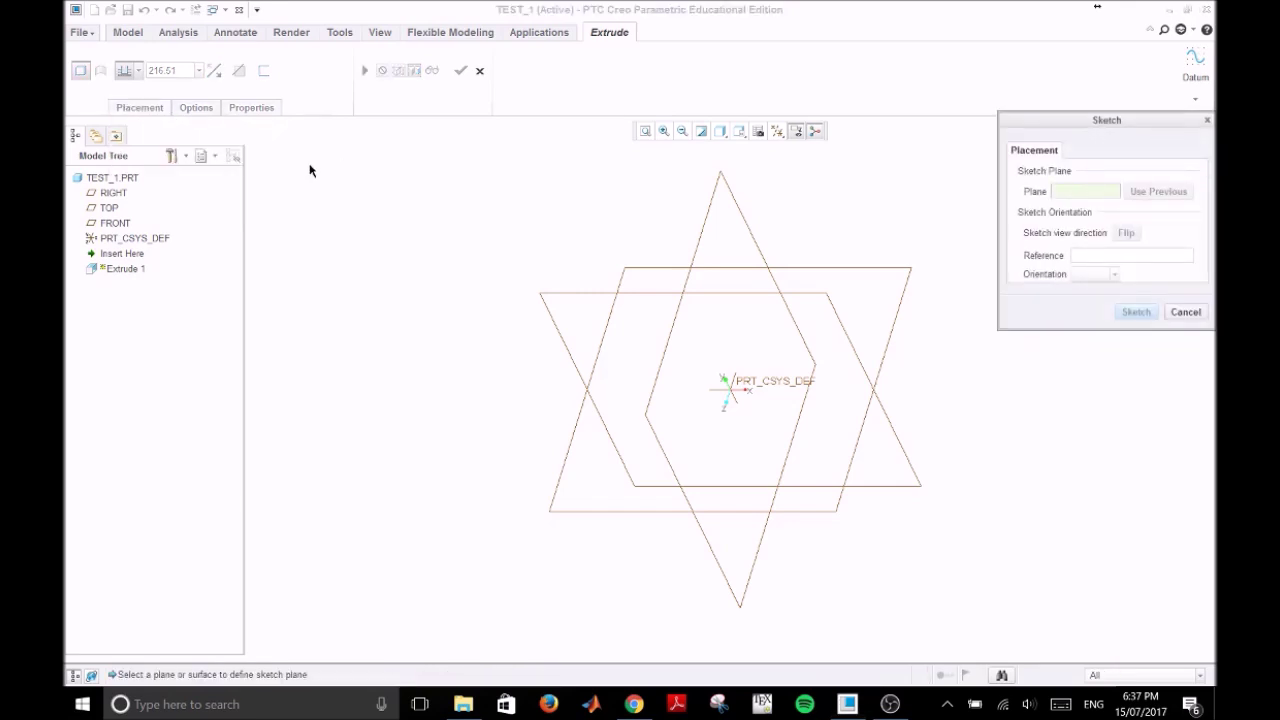
left_click(568, 449)
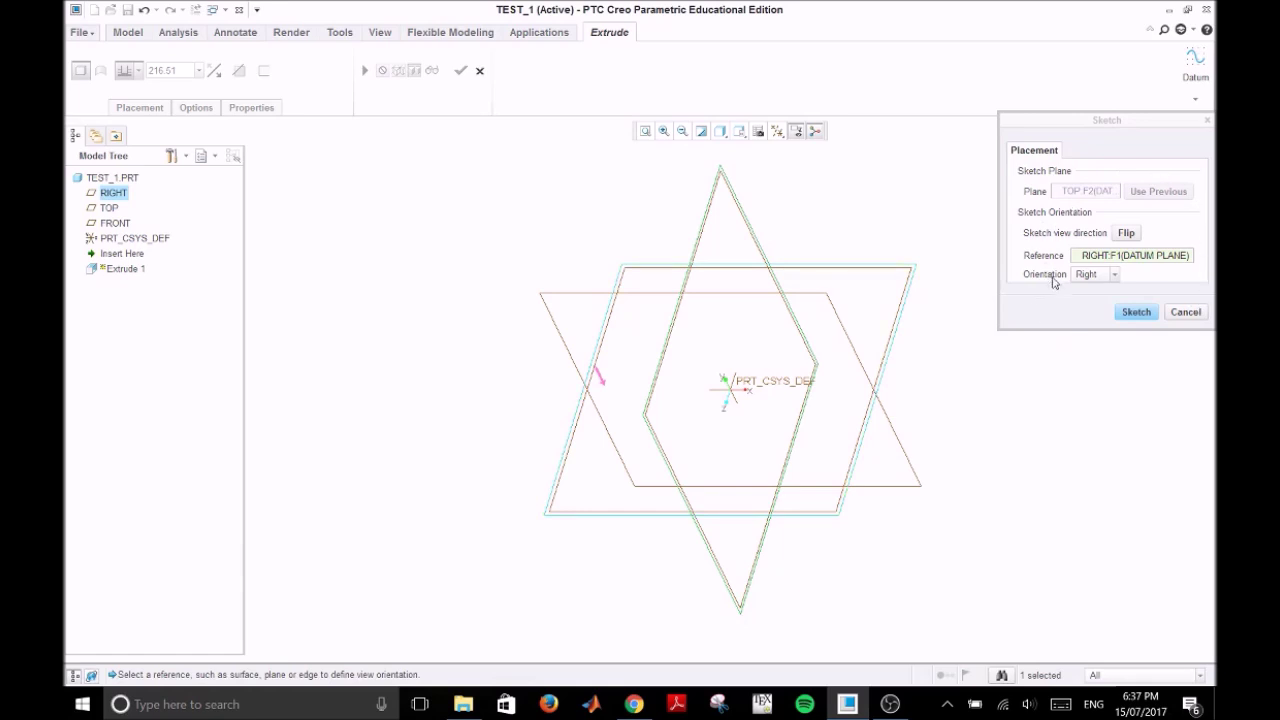
left_click(1135, 312)
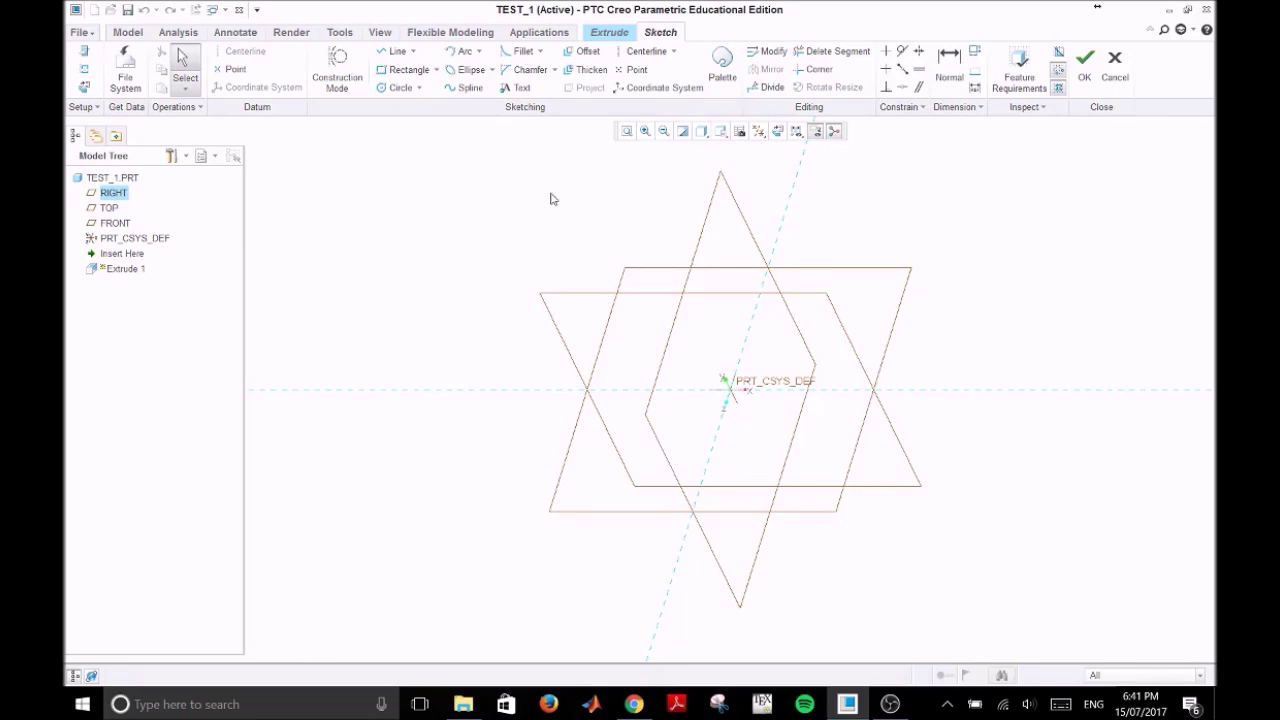
left_click(85, 90)
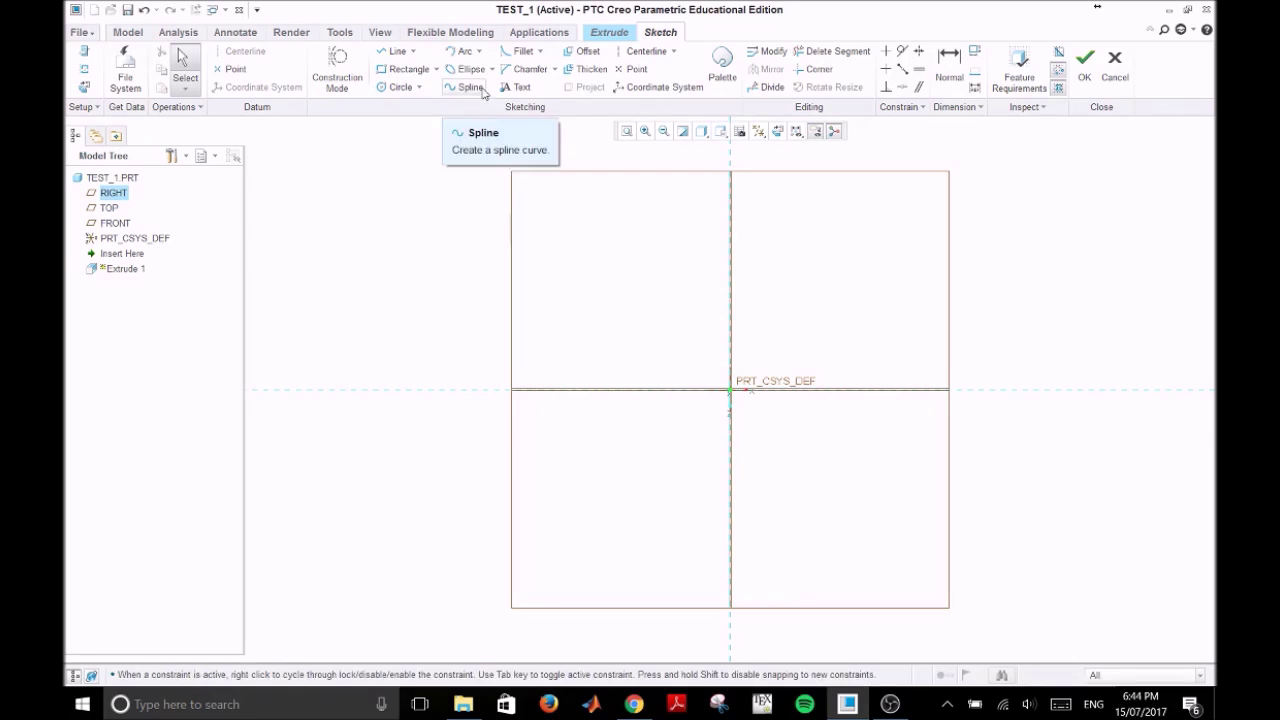
Step: Sketch a rectangle about 322 by 227 above and to the left of the origin
left_click(407, 71)
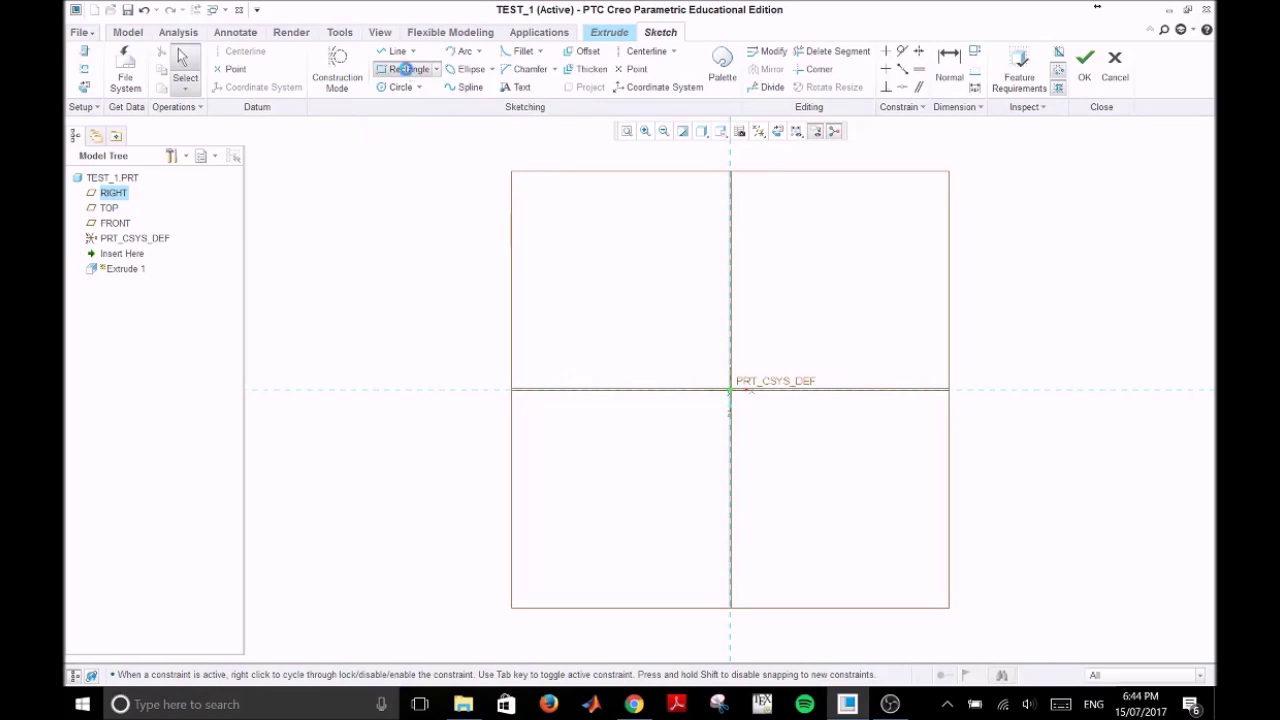
left_click(388, 168)
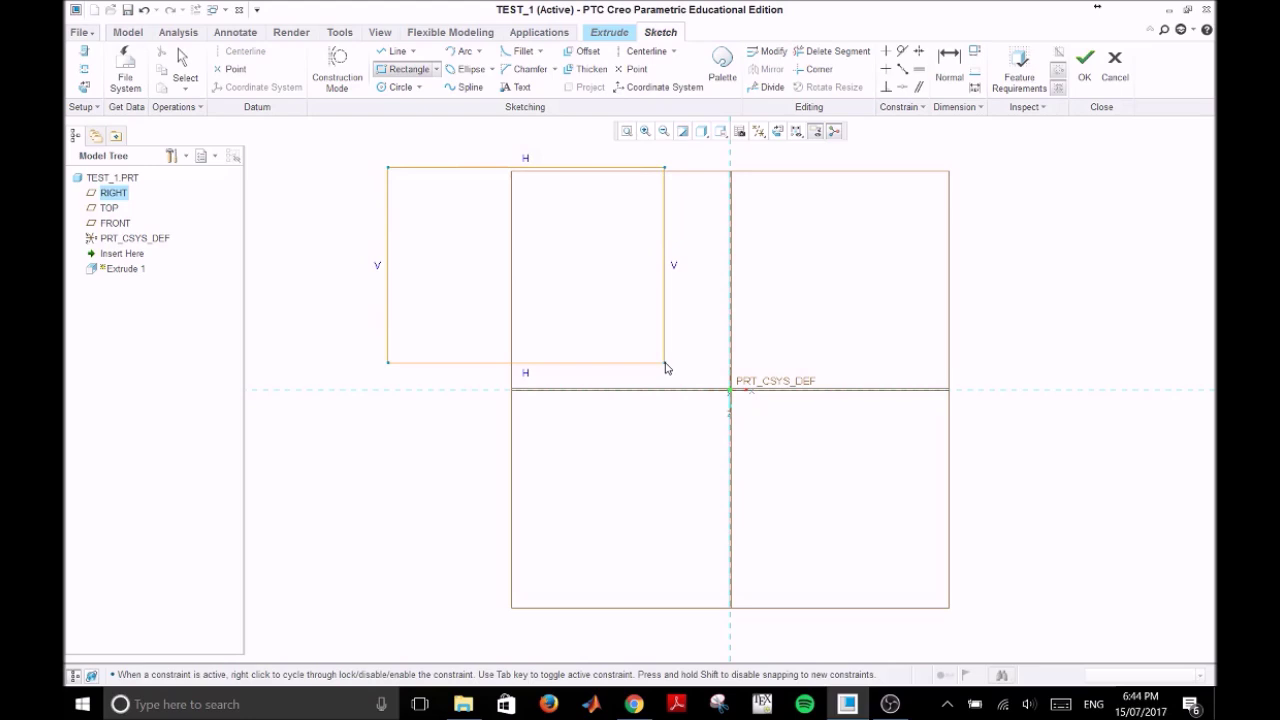
left_click(665, 364)
middle_click(698, 307)
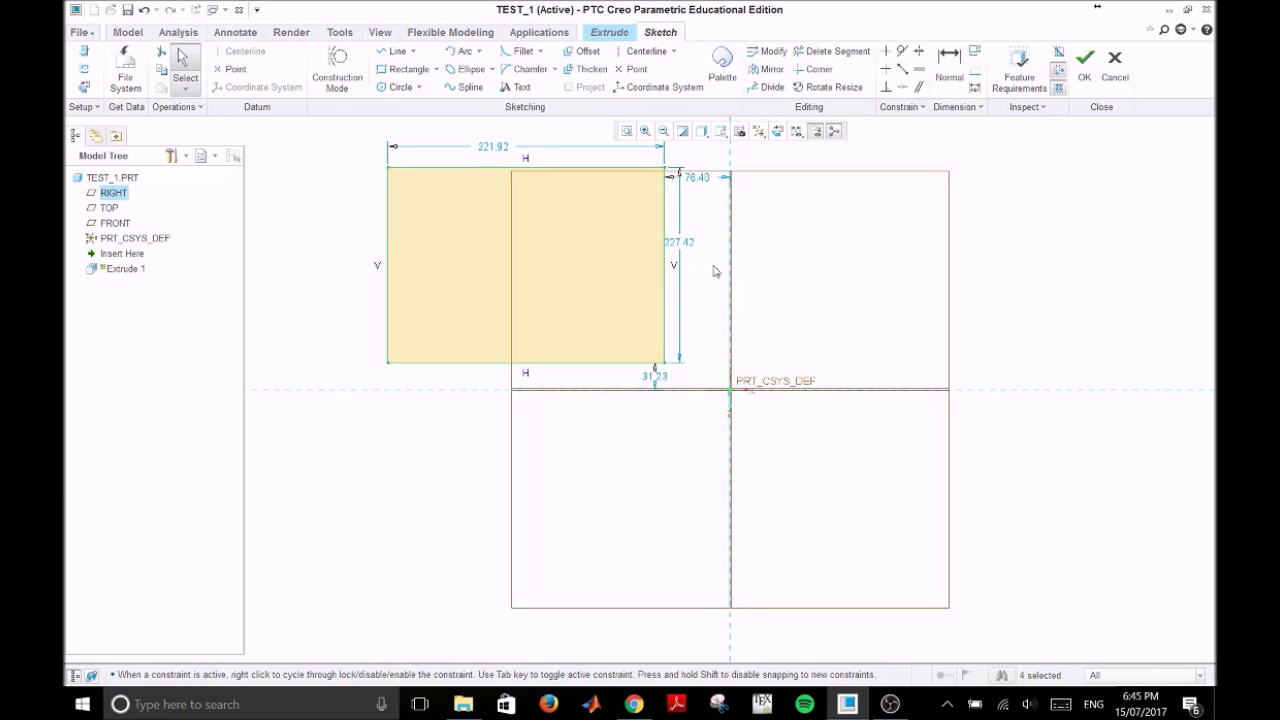
Step: Set the rectangle's width to 200 and its height to 100
double_click(493, 146)
type("200")
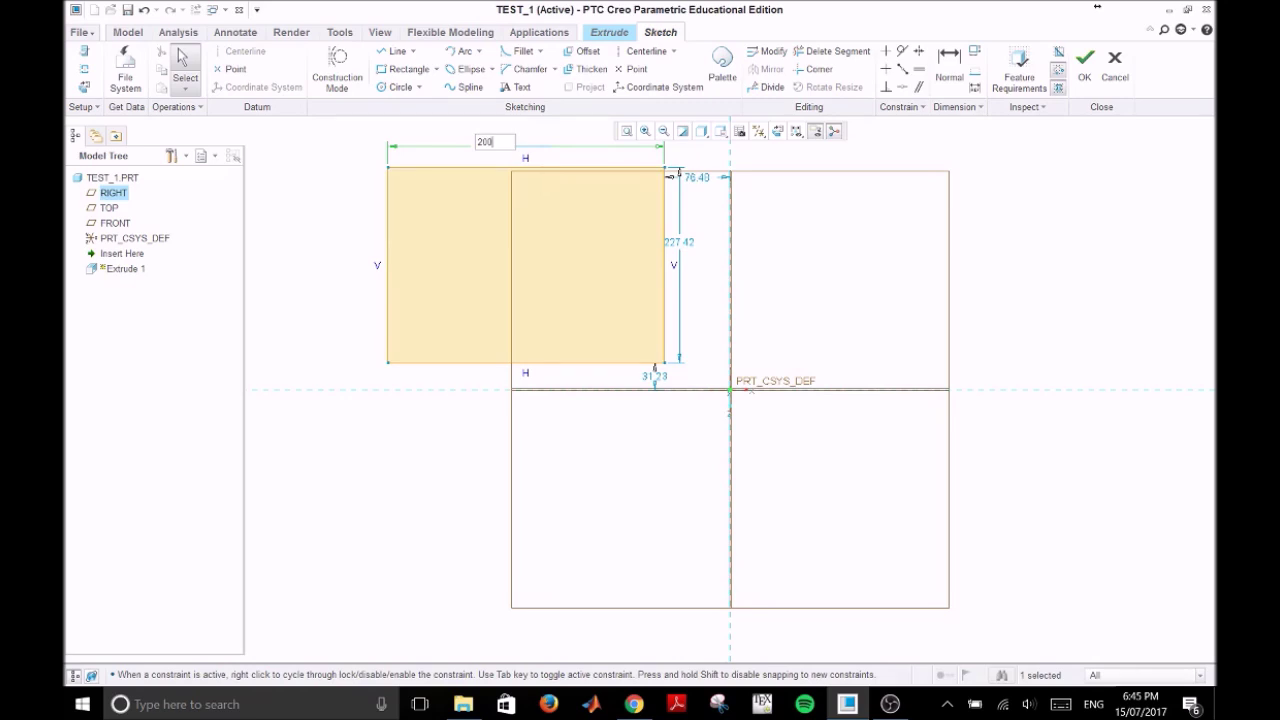
key("Return")
left_click(924, 349)
left_click_drag(645, 169, 643, 160)
left_click(696, 171)
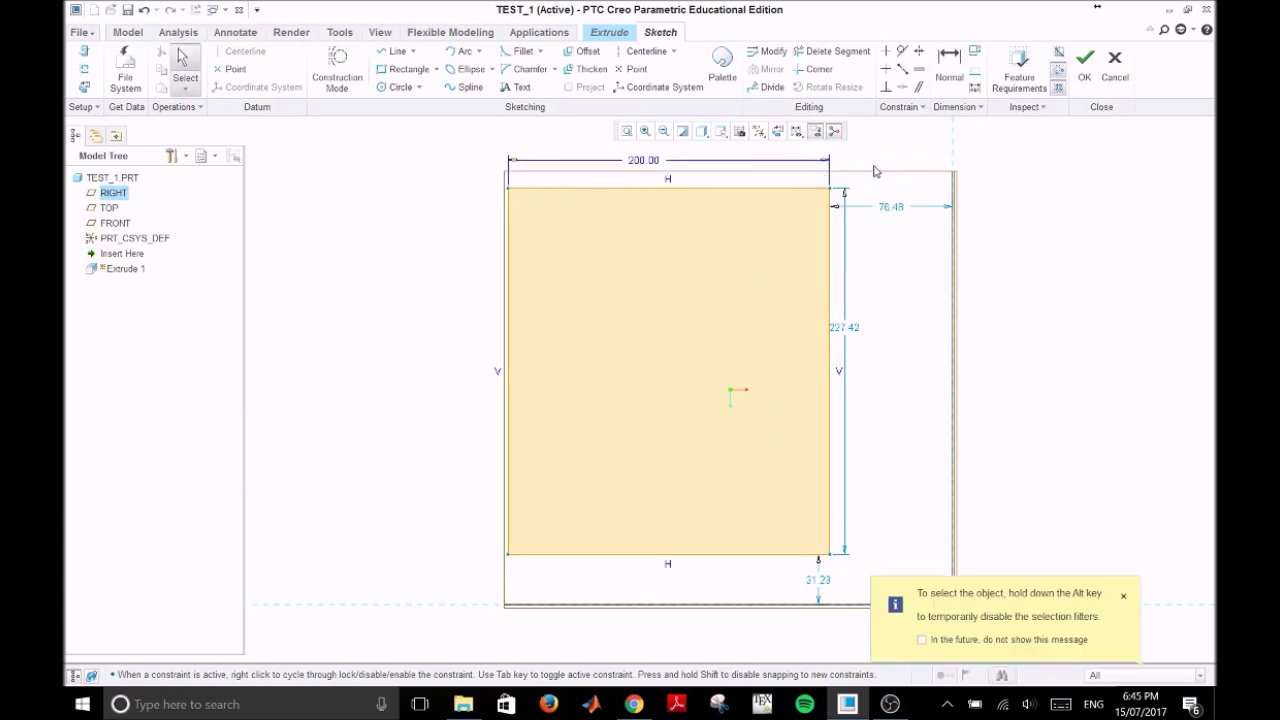
left_click(1124, 597)
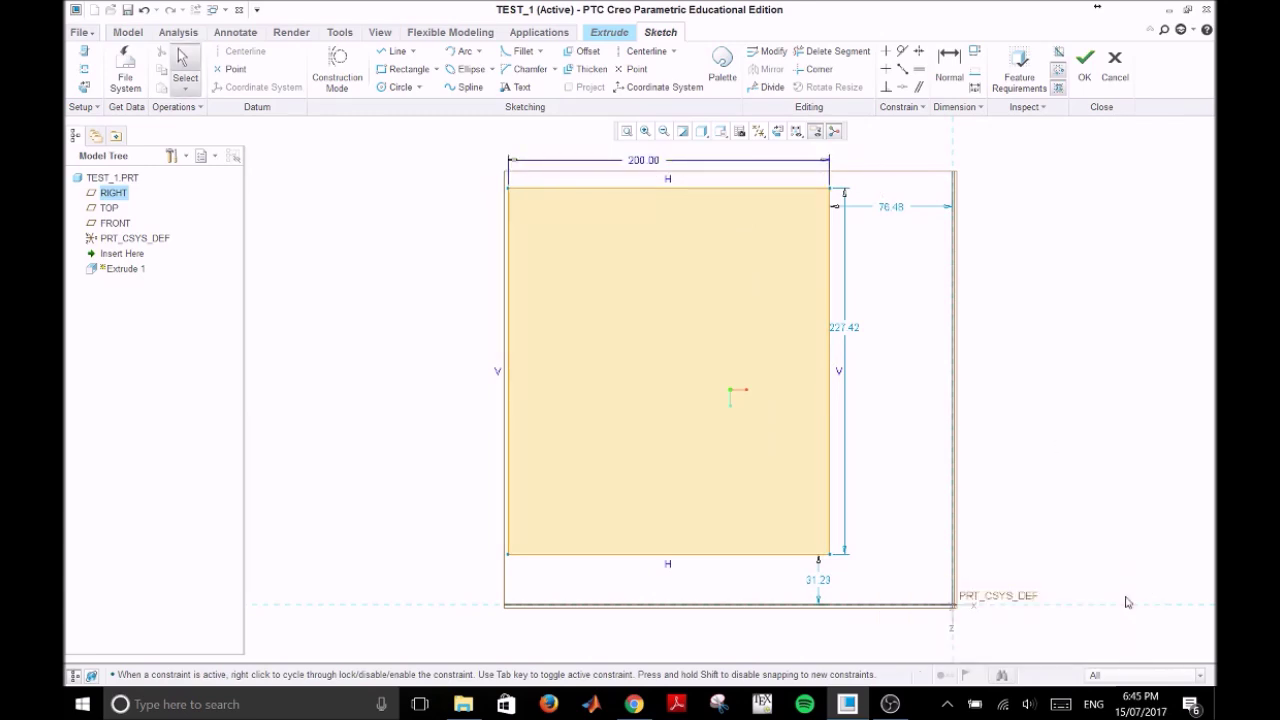
double_click(850, 332)
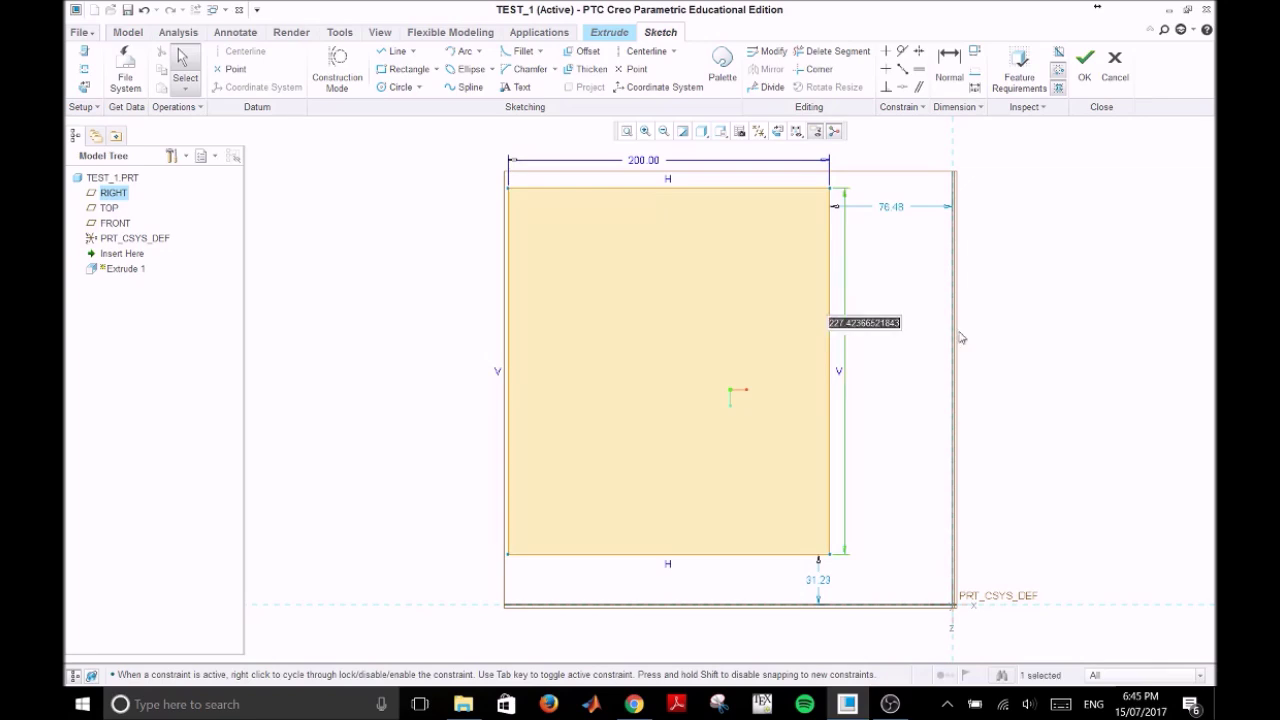
type("100")
key("Return")
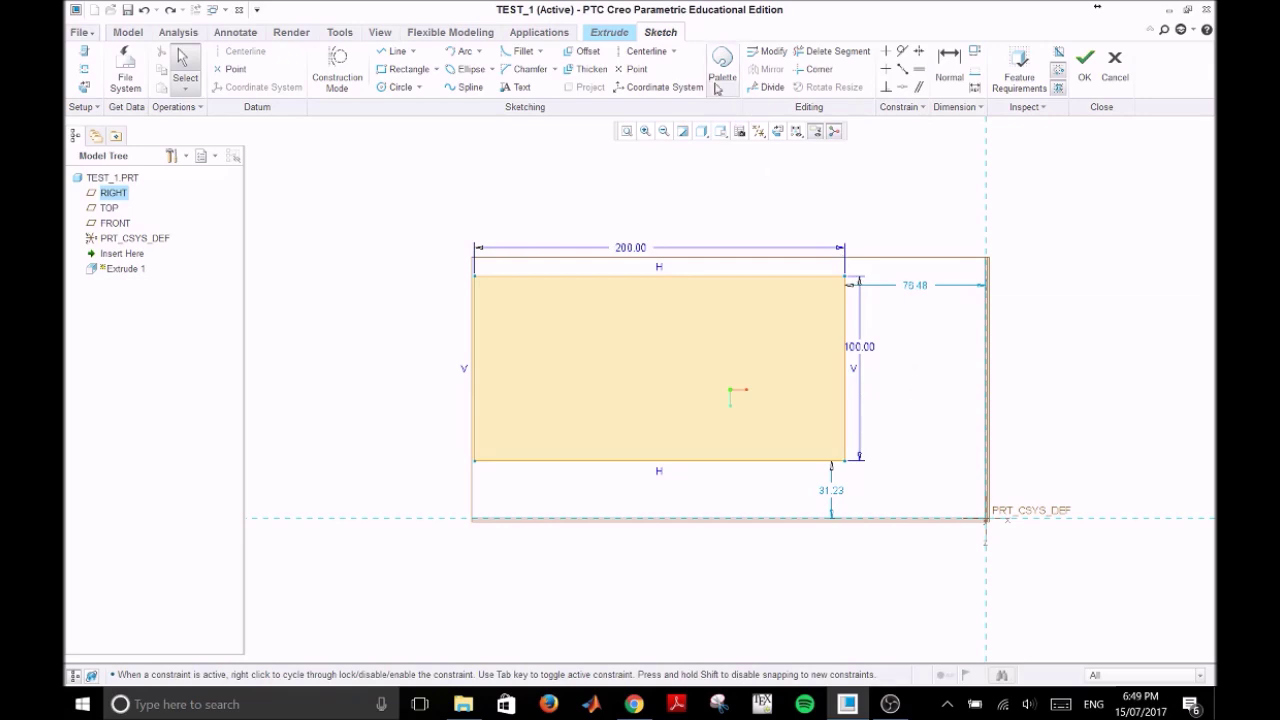
Step: Add a vertical and a horizontal centerline along the two sketch references through the origin
left_click(648, 52)
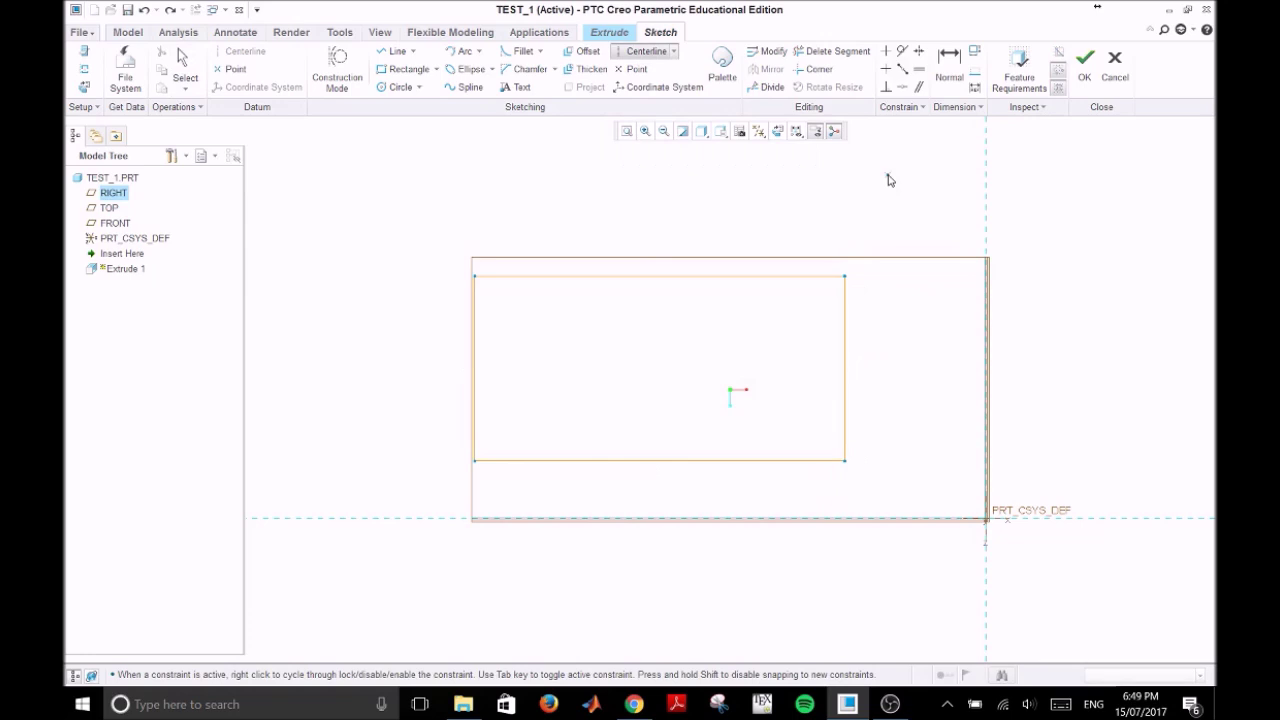
left_click(986, 218)
left_click(988, 585)
left_click(1185, 521)
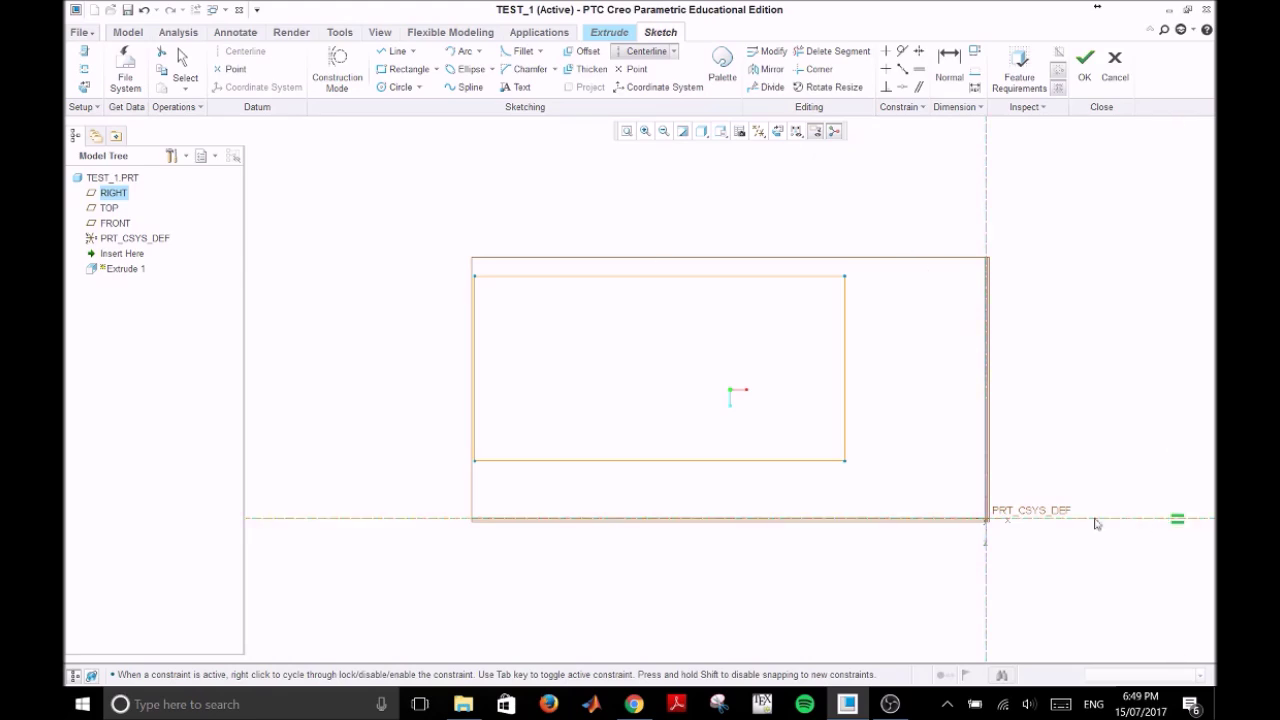
left_click(822, 521)
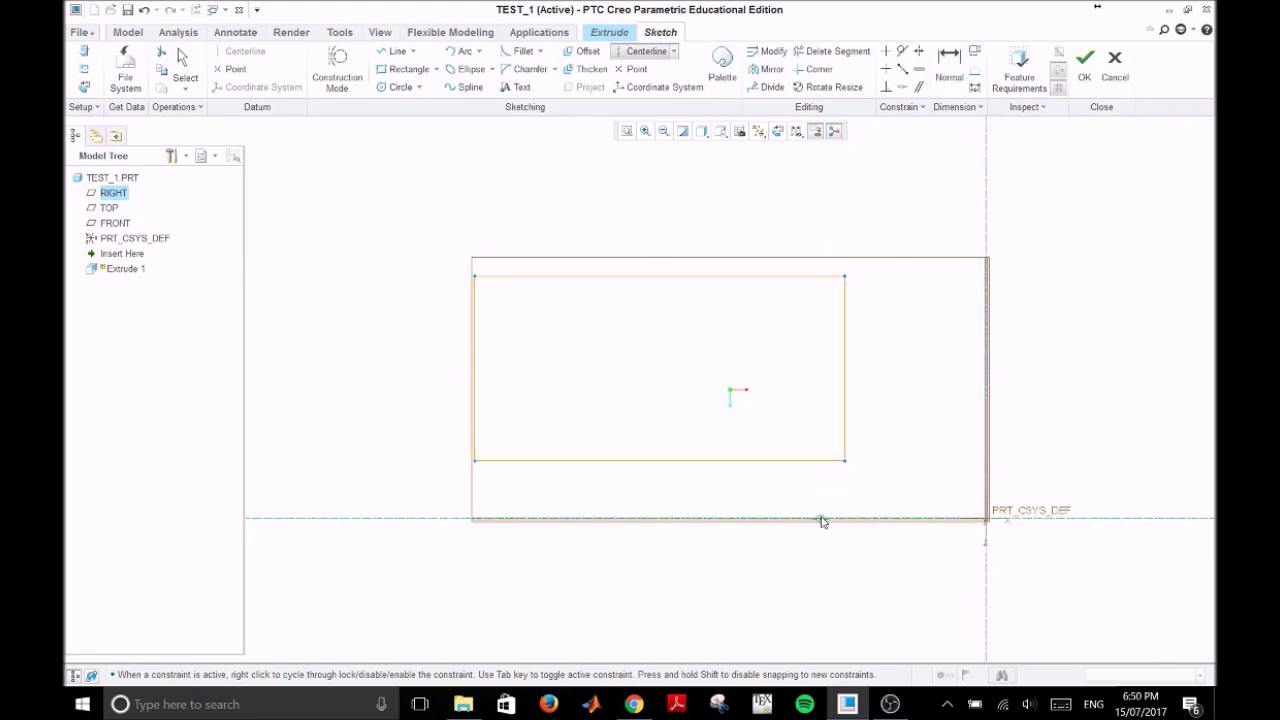
middle_click(897, 376)
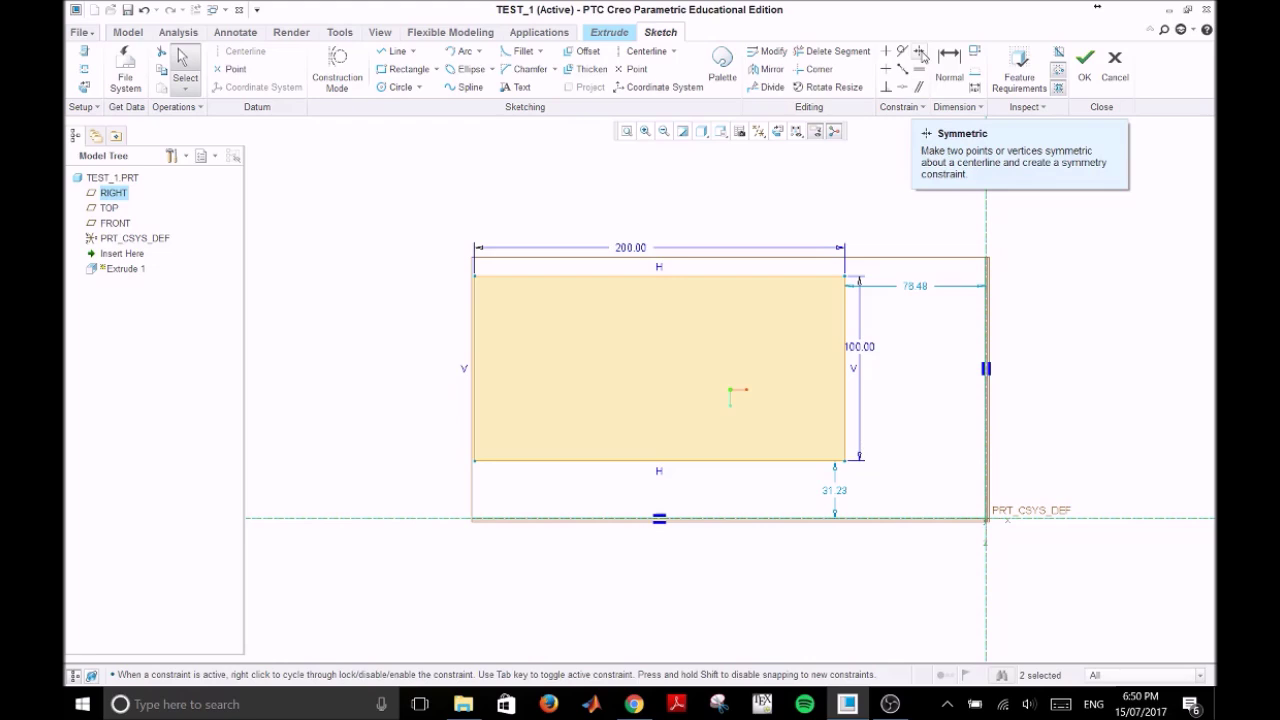
Step: Centre the rectangle on the origin by making its corners symmetric about the vertical and the horizontal centerline
left_click(920, 52)
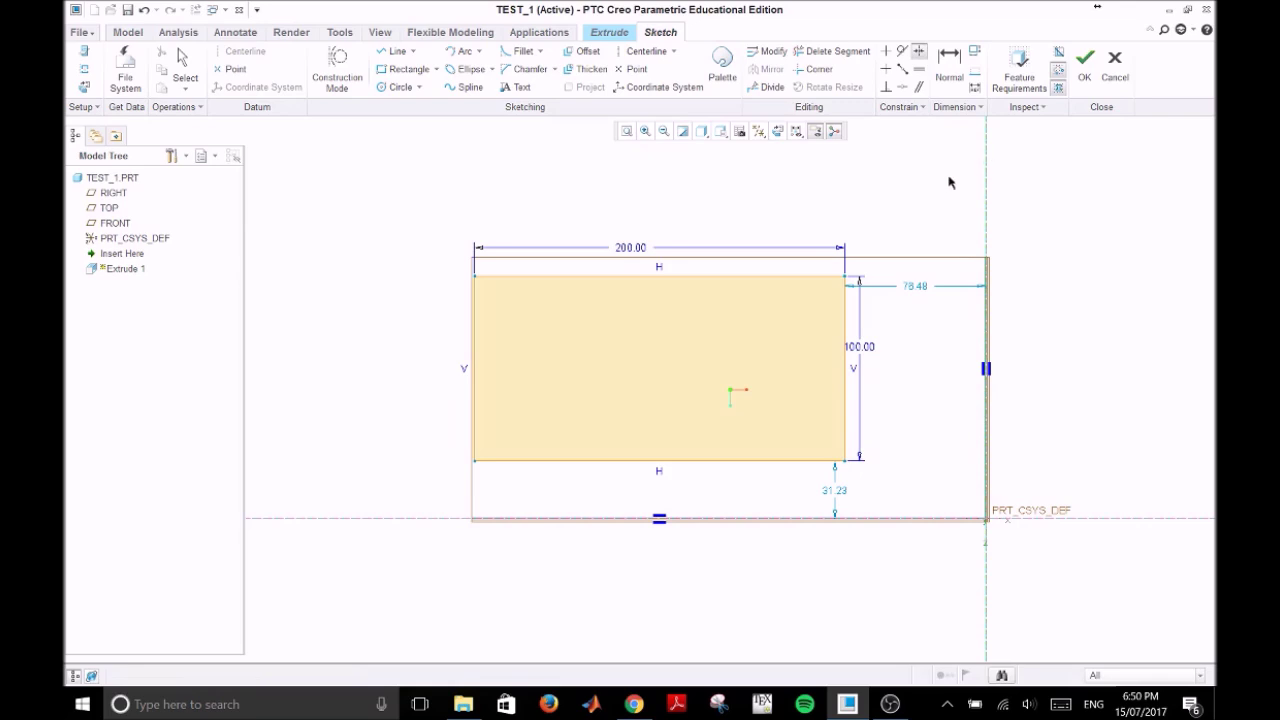
left_click(847, 278)
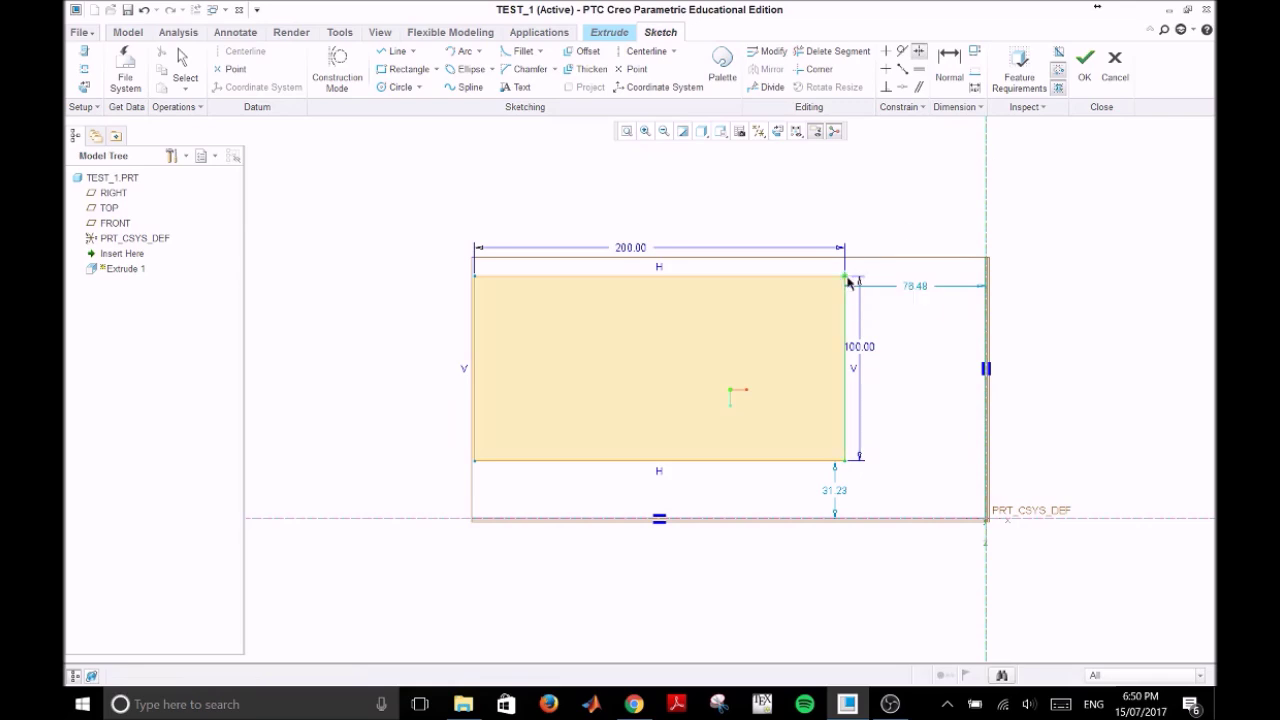
left_click(475, 275)
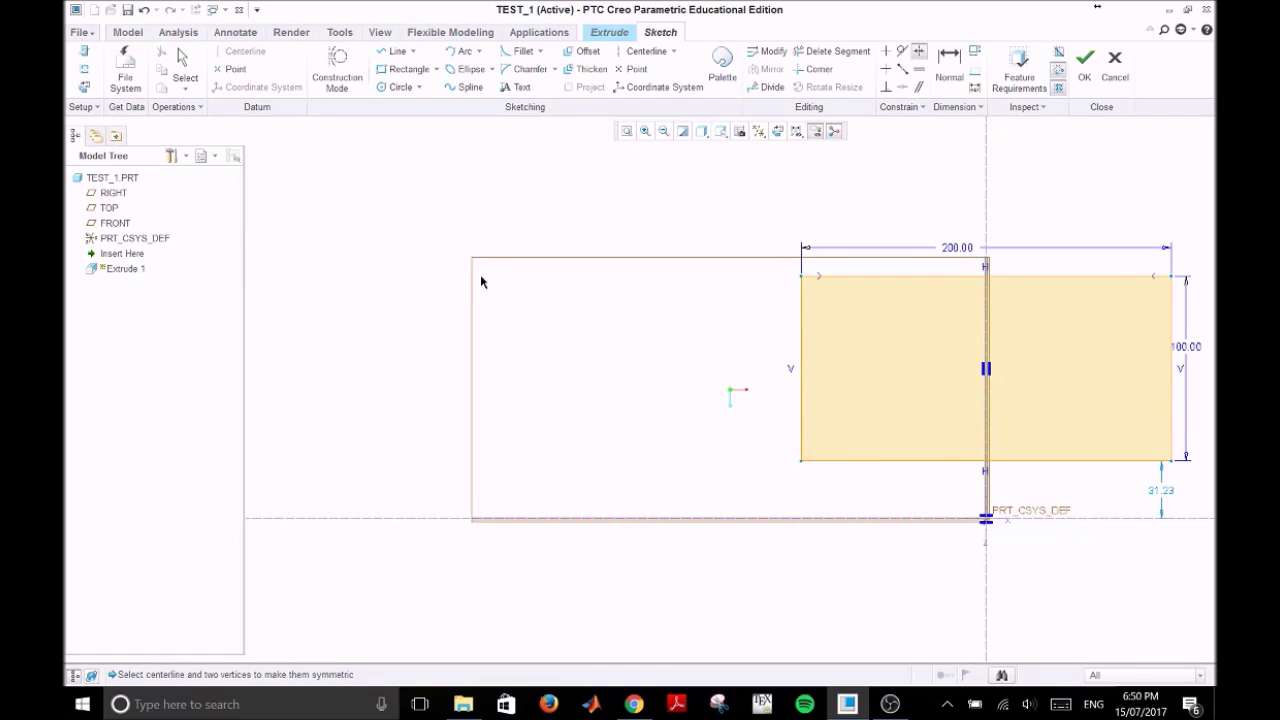
left_click(626, 131)
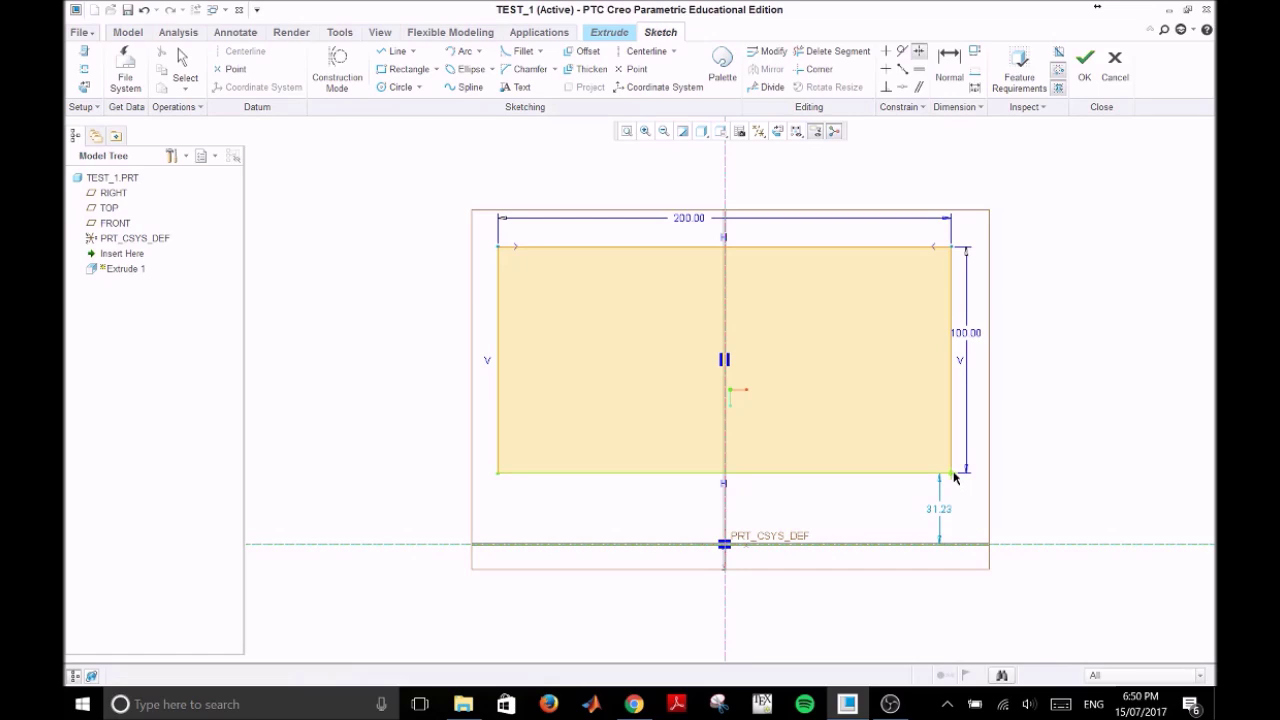
left_click(953, 251)
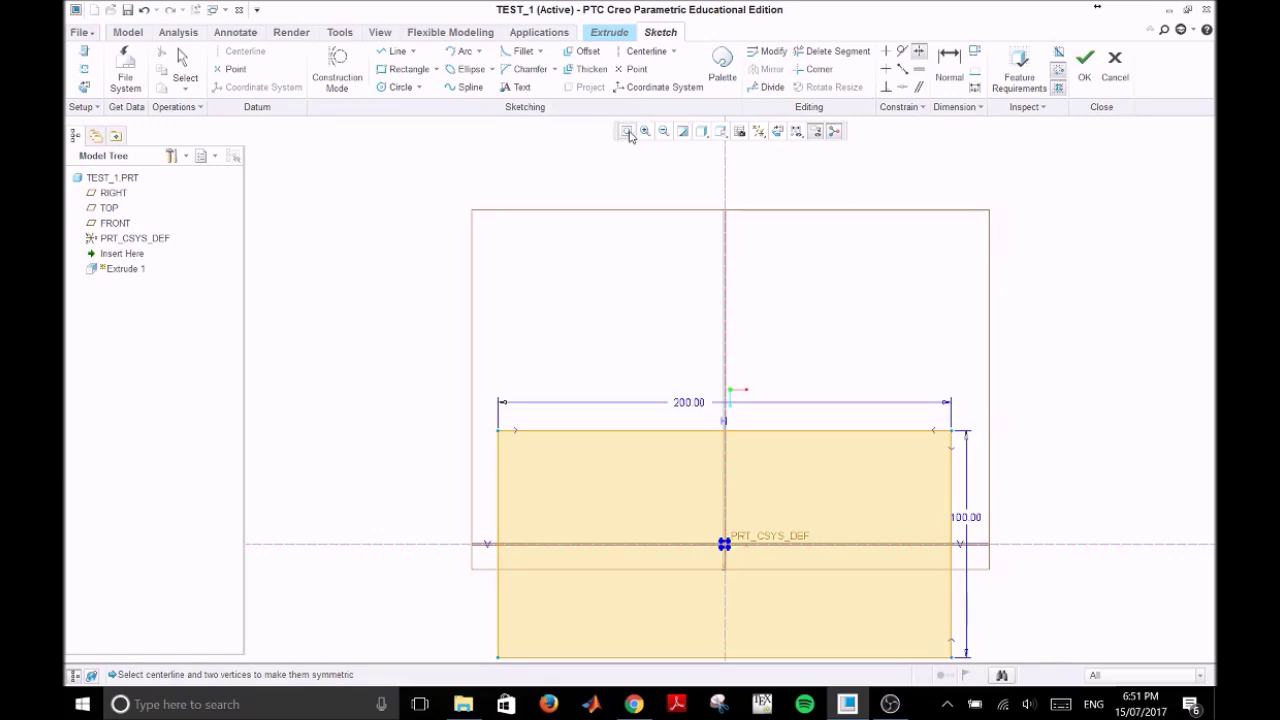
left_click(627, 131)
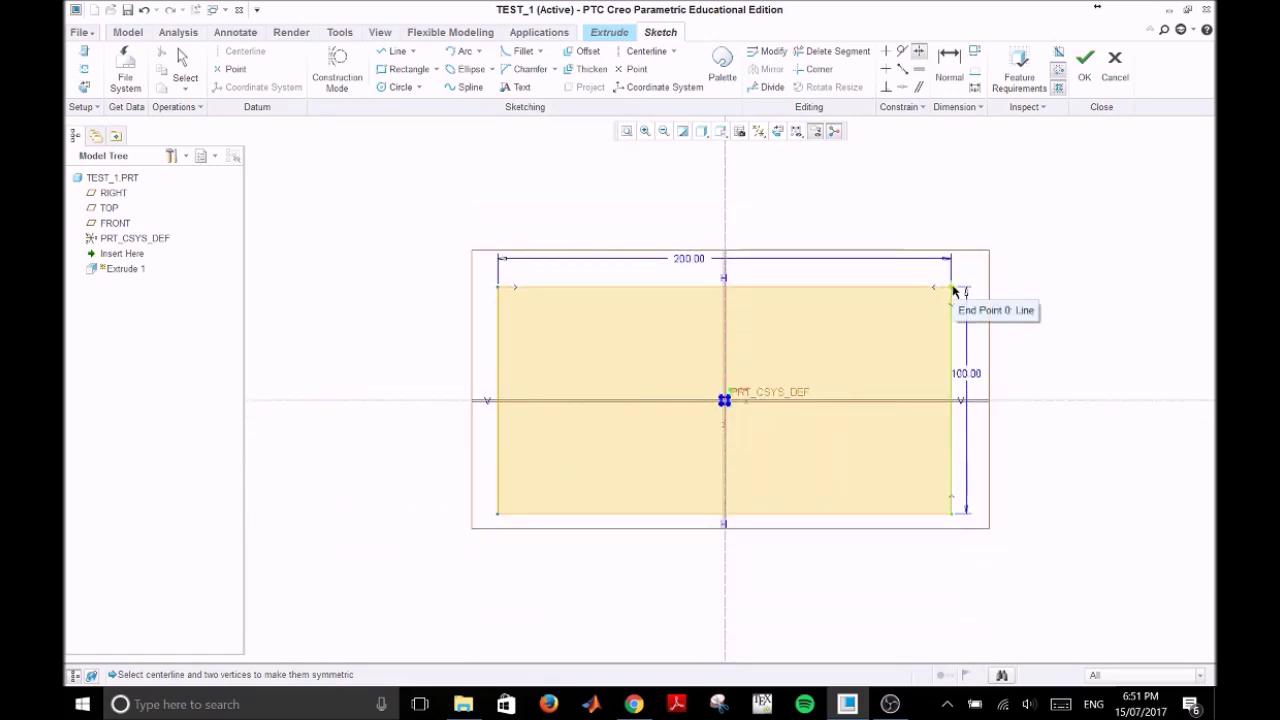
left_click(953, 290)
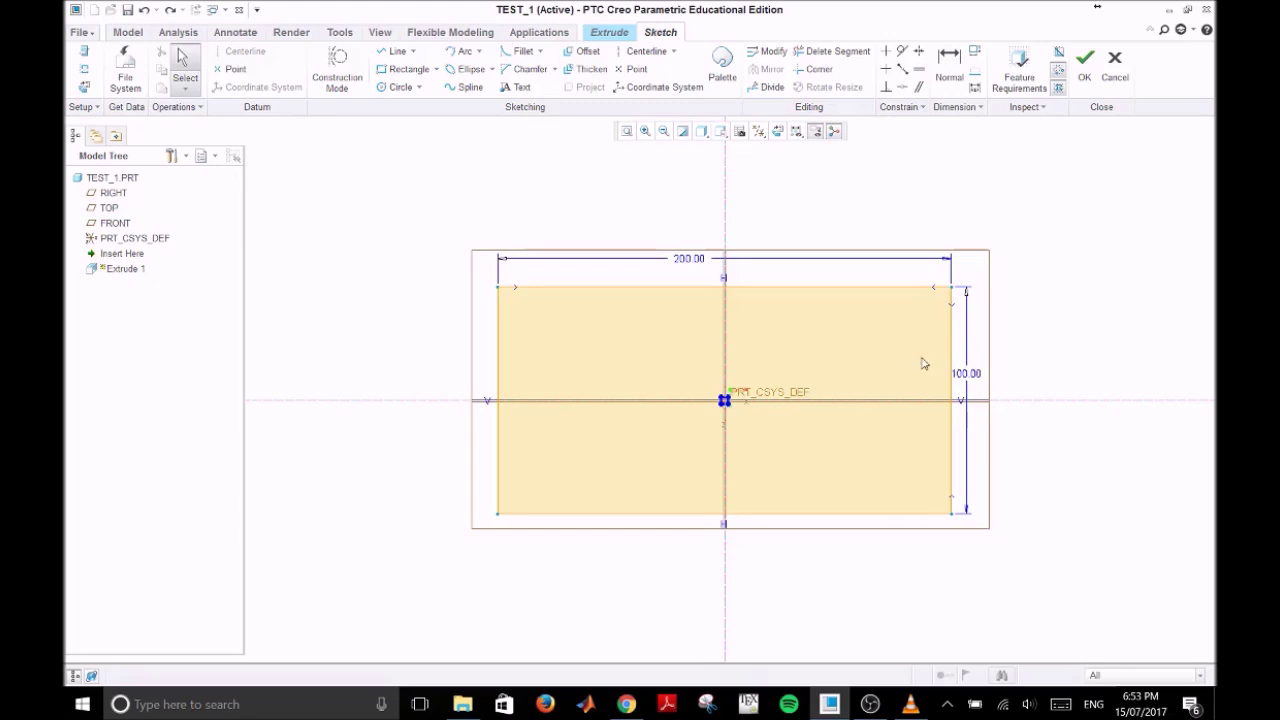
Step: Set the rectangle's width to 300
left_click(685, 262)
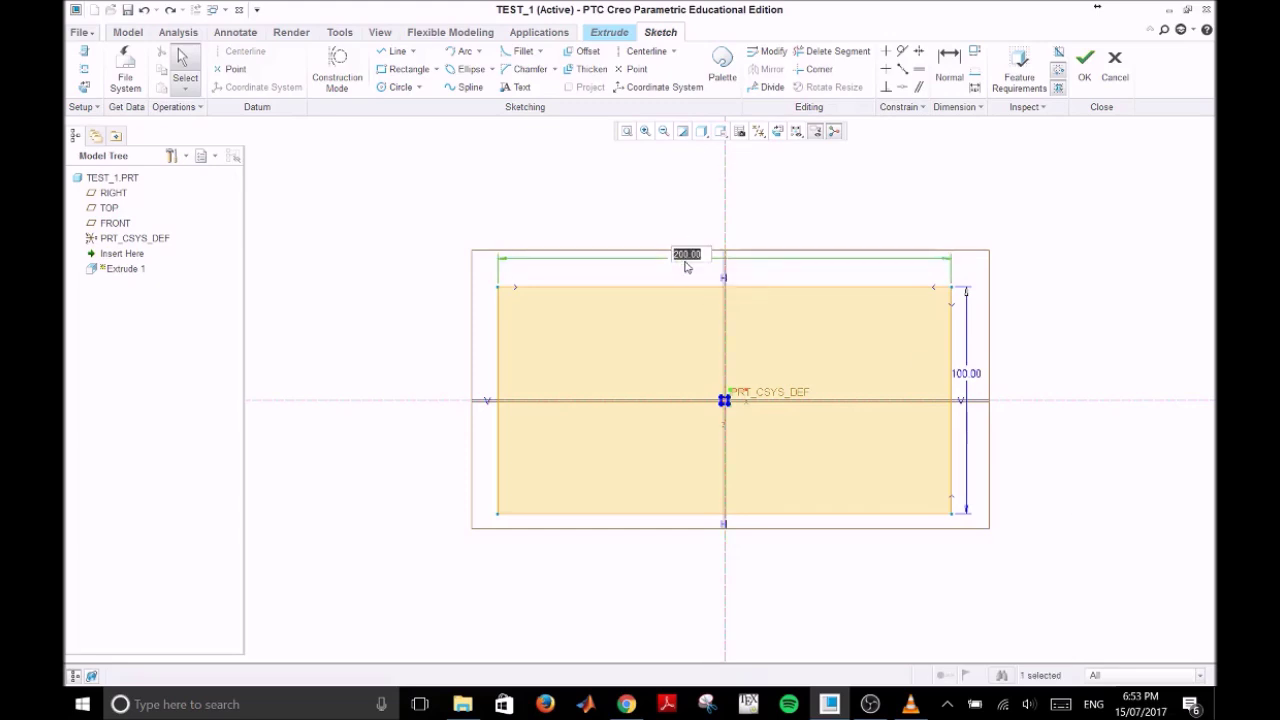
type("3")
key("Return")
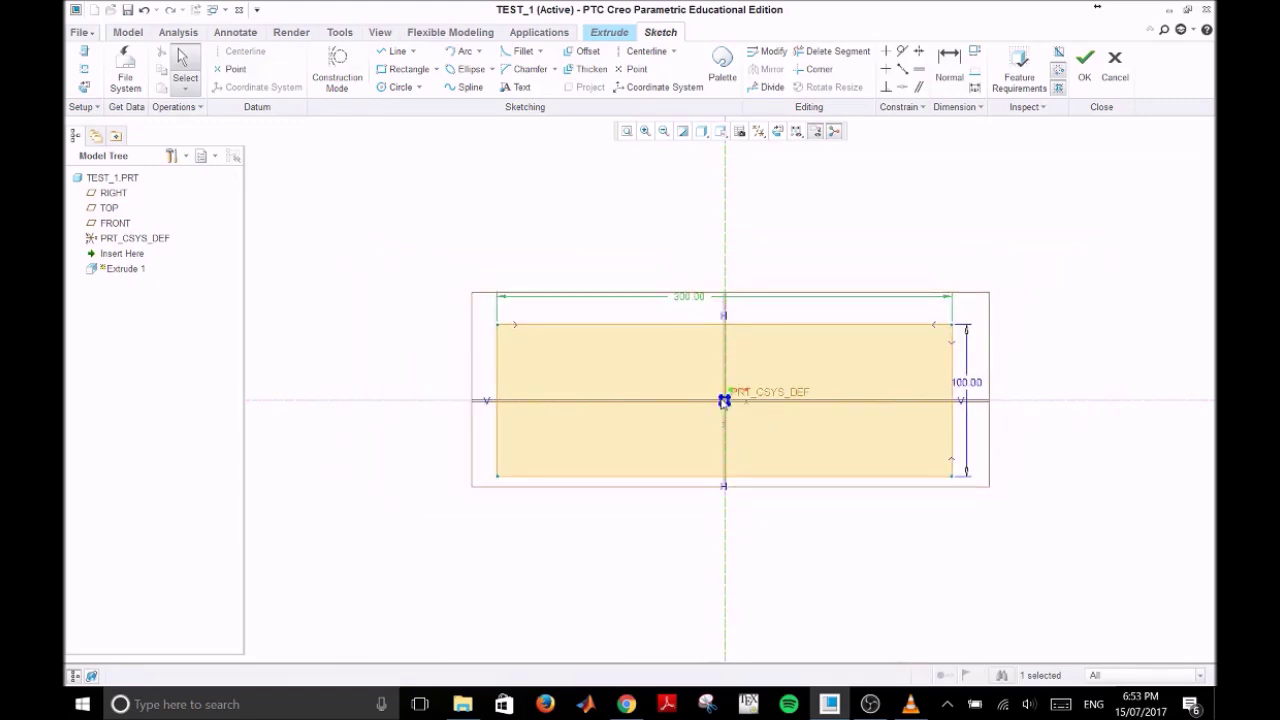
left_click(1062, 363)
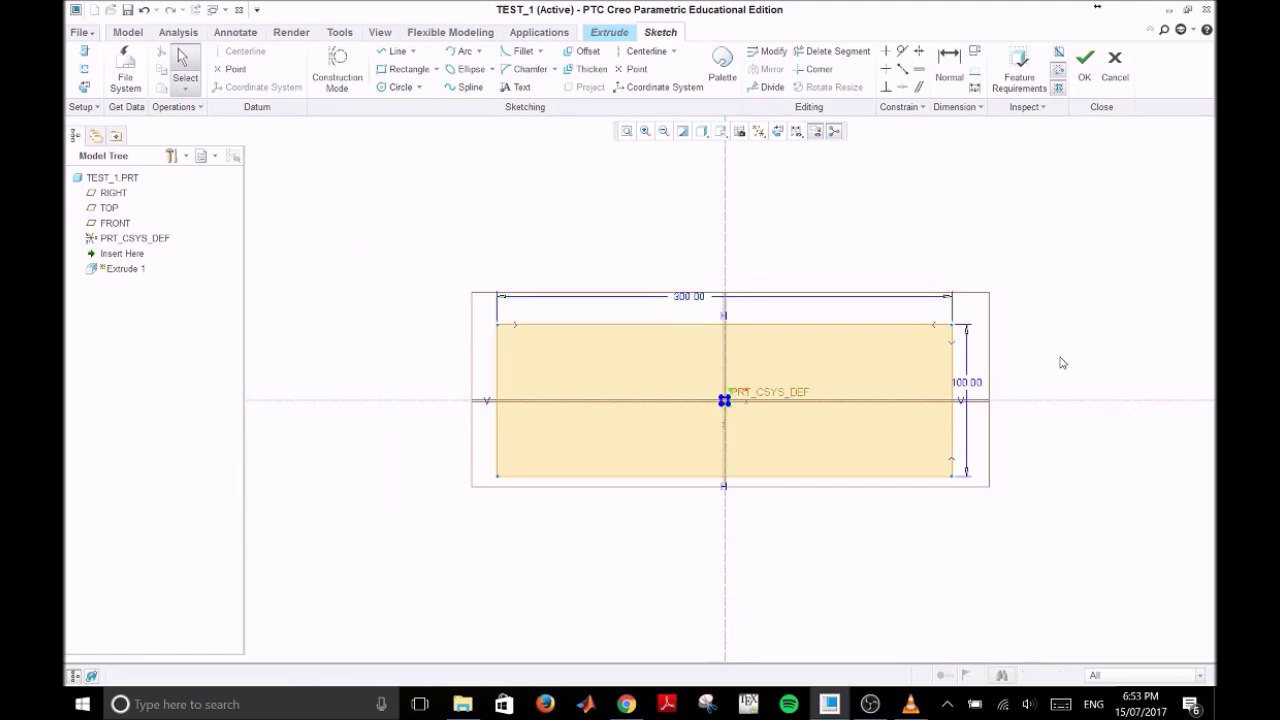
Step: Set the rectangle's height with the expression 50+50+50 and complete the sketch for the extrusion
left_click(966, 390)
type("50+50+50")
key("Return")
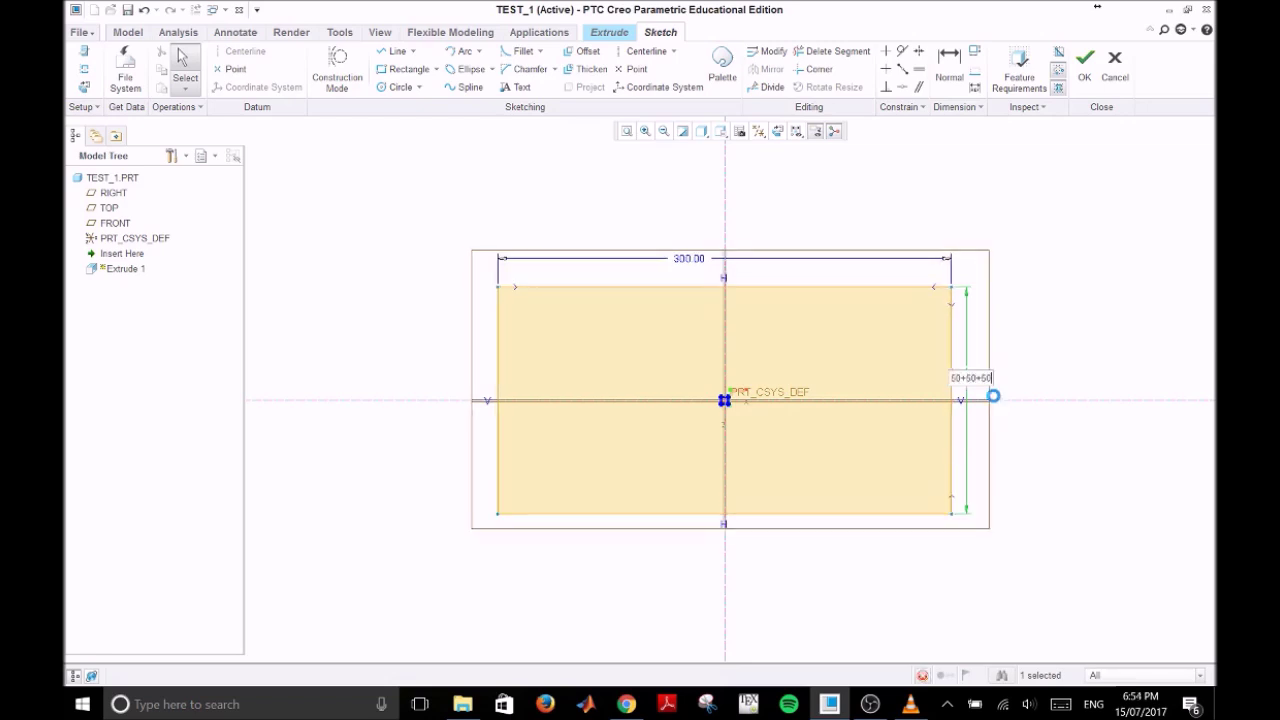
left_click(1024, 376)
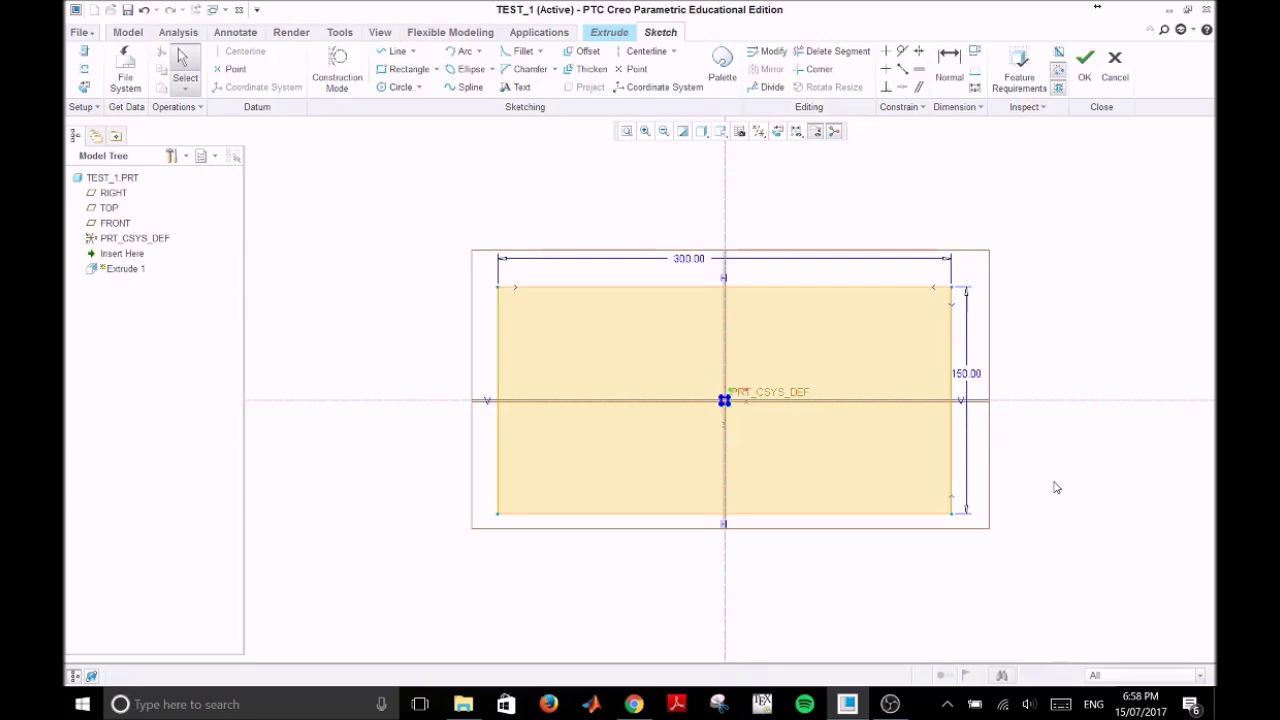
left_click(1087, 86)
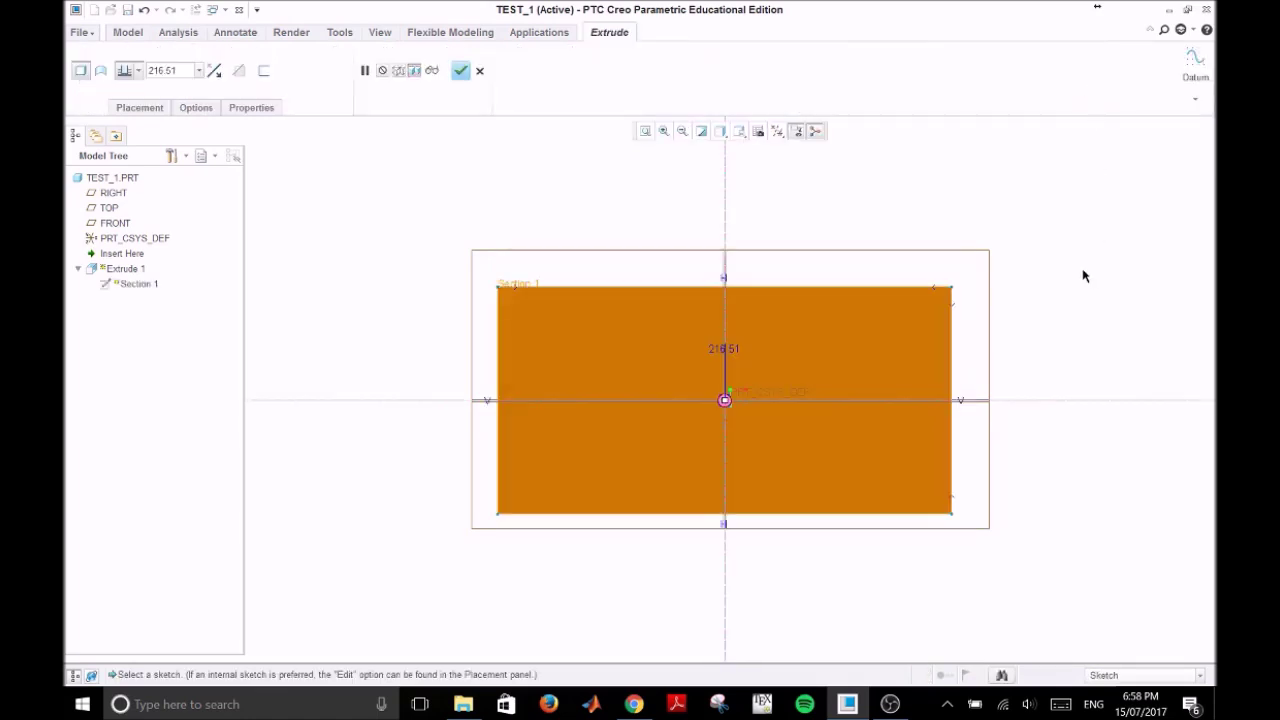
middle_click_drag(1013, 546, 1003, 509)
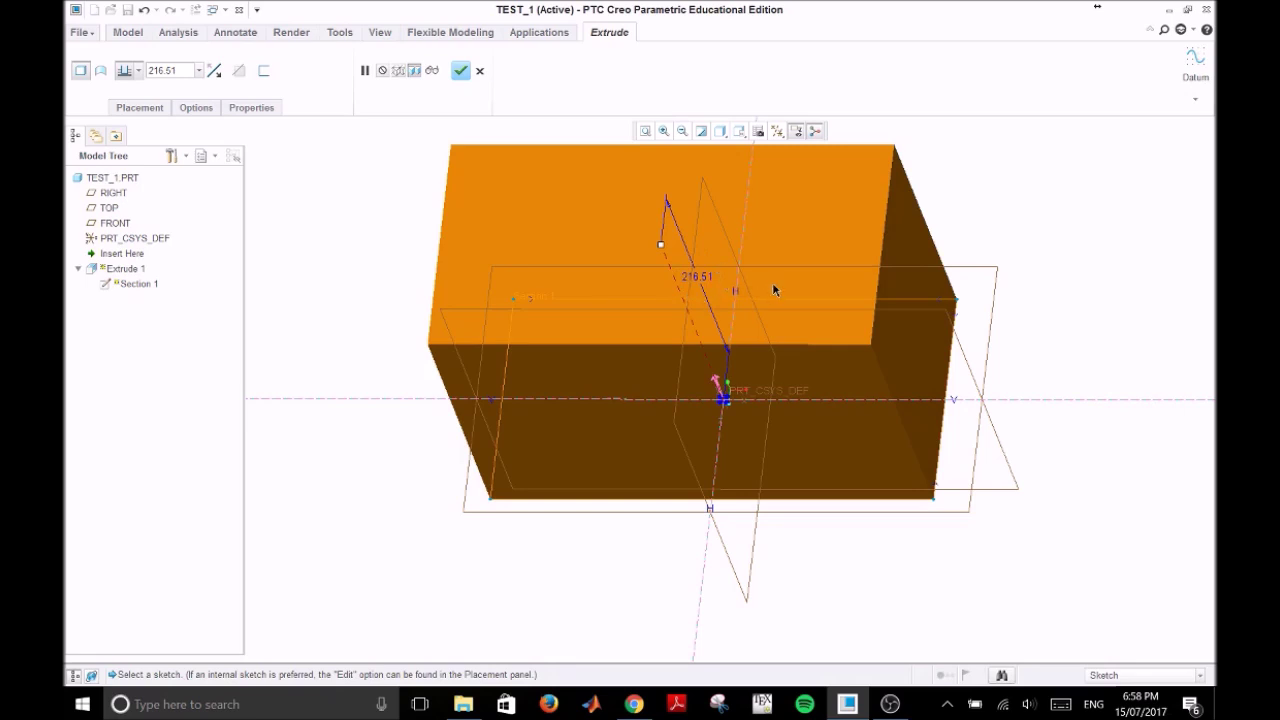
Step: Set the extrusion depth to 50
left_click(181, 72)
type("60")
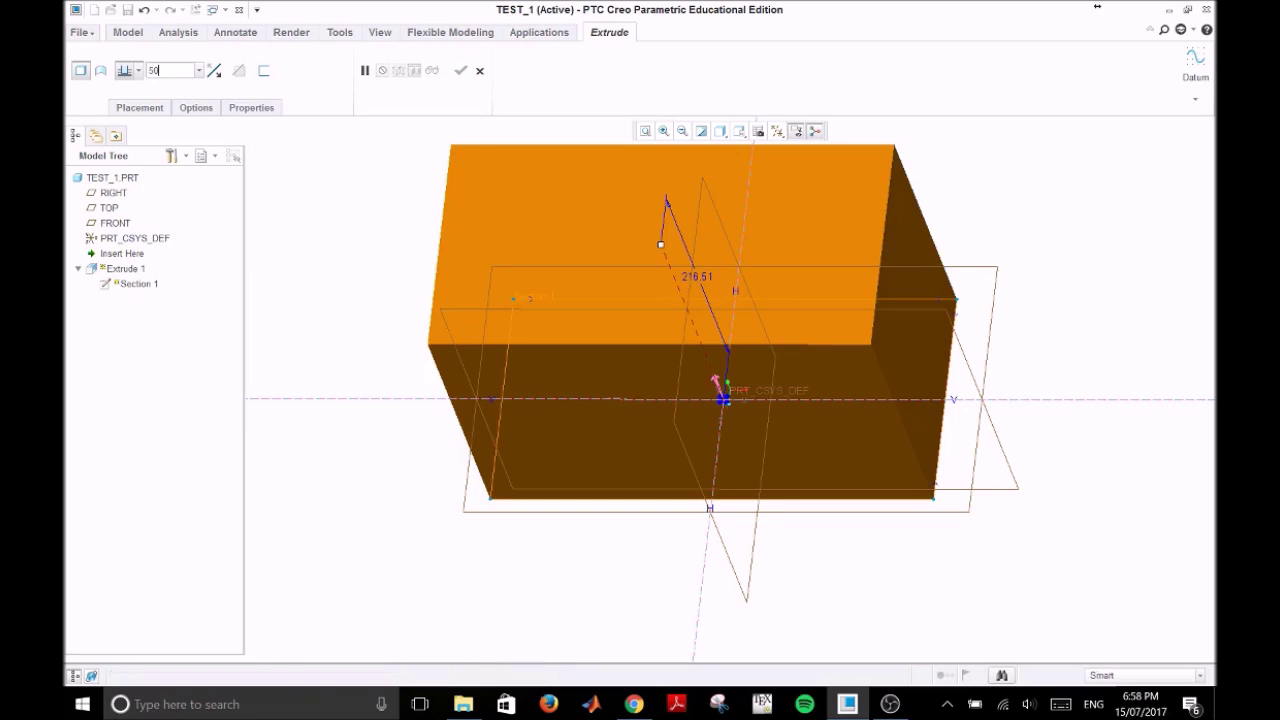
key("Return")
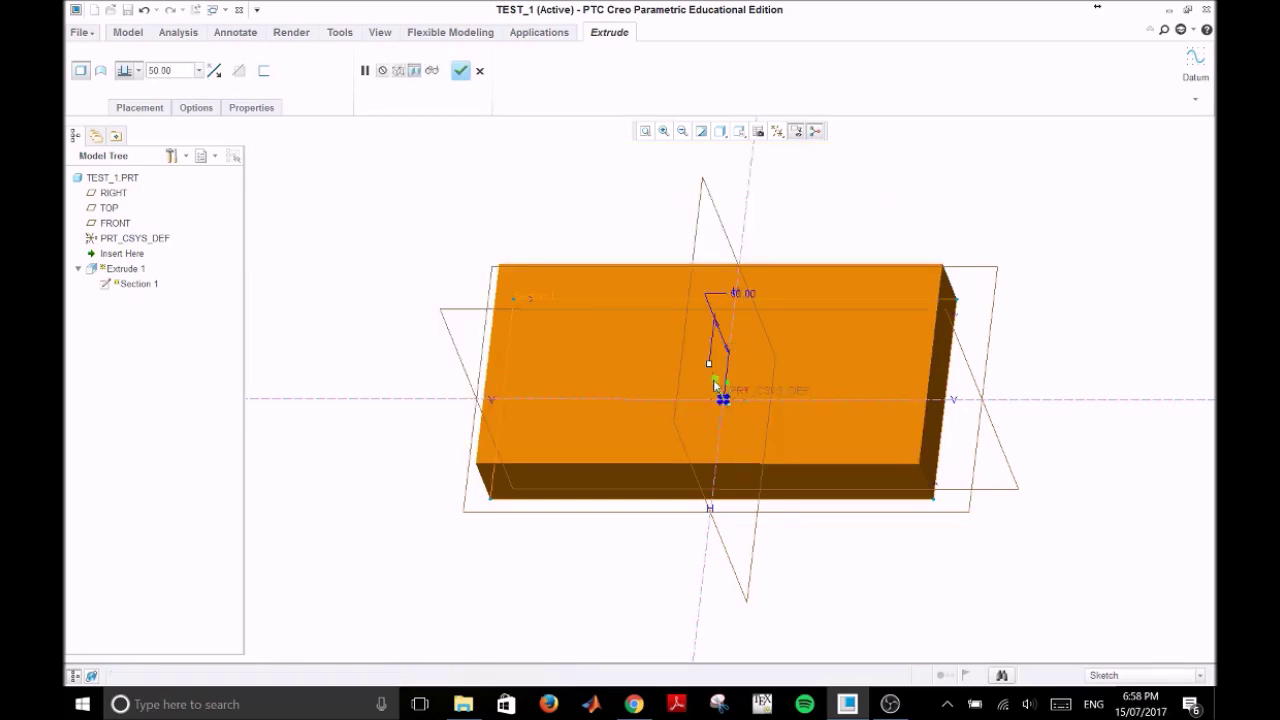
Step: Try changing the extrusion depth with its handle in the model, and restore the depth to 50
mouse_move(710, 367)
left_mouse_down()
mouse_move(691, 312)
mouse_move(712, 362)
mouse_move(704, 346)
left_mouse_up()
double_click(170, 72)
type("60")
key("Return")
Step: Flip the extrusion to the opposite side of the sketch plane and back again
mouse_move(826, 537)
middle_mouse_down()
mouse_move(791, 529)
mouse_move(800, 549)
mouse_move(811, 531)
middle_mouse_up()
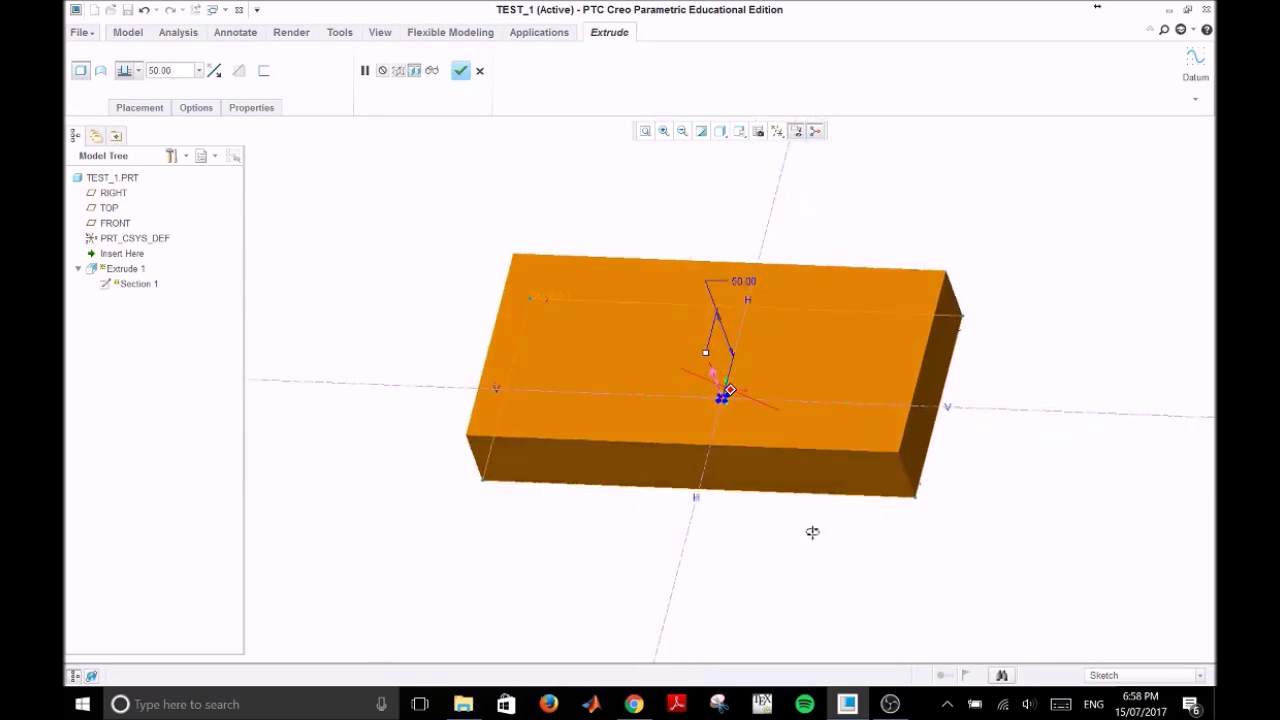
left_click(715, 373)
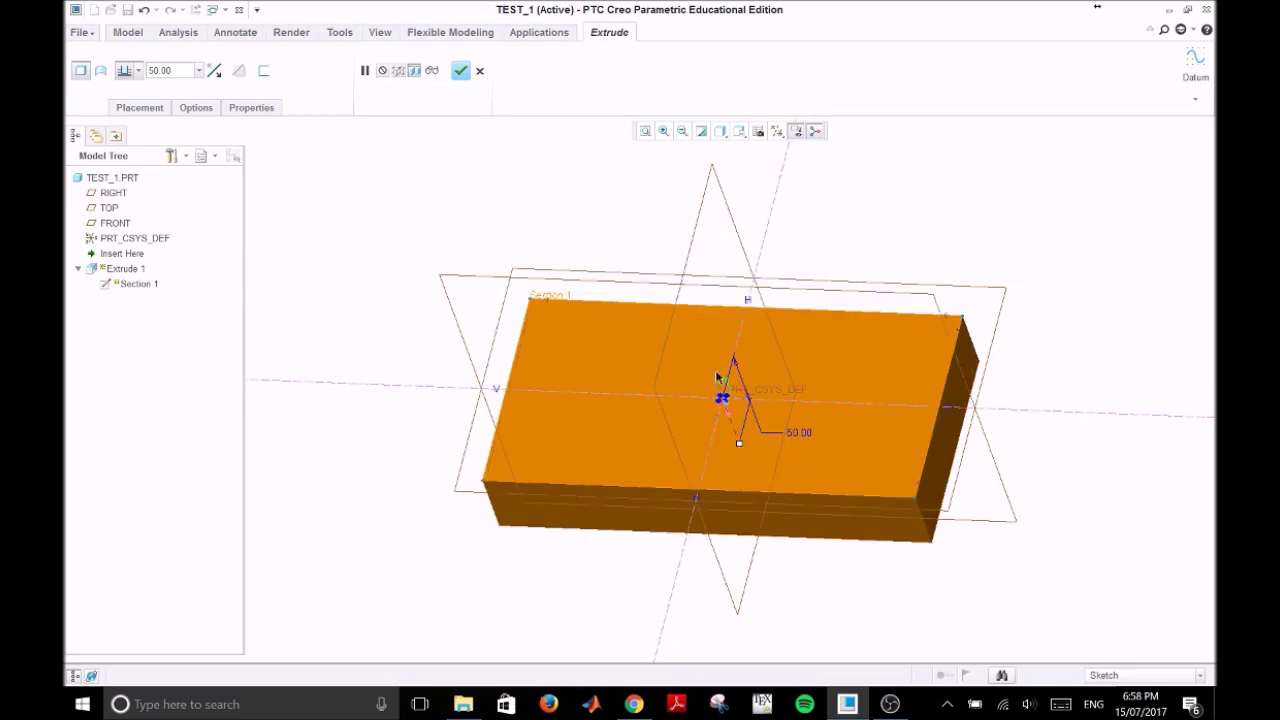
left_click(728, 414)
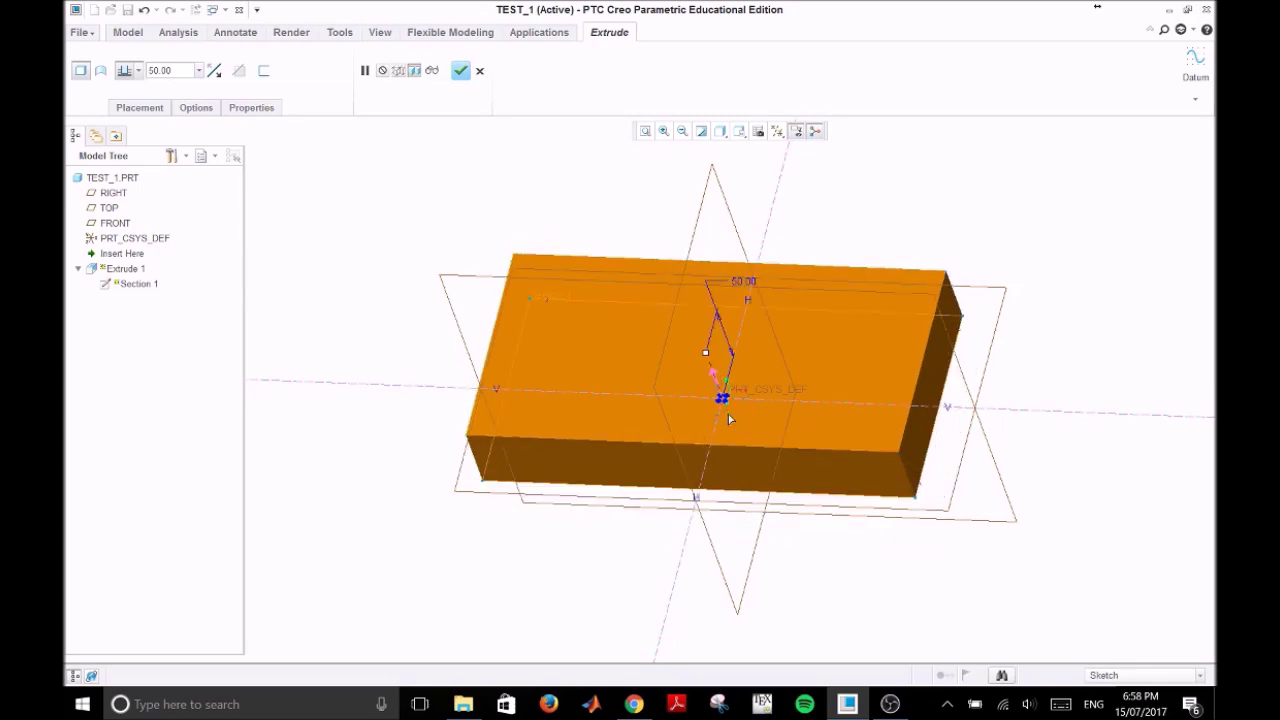
Step: Make the extrusion symmetric about the sketch plane and complete the feature
left_click(139, 71)
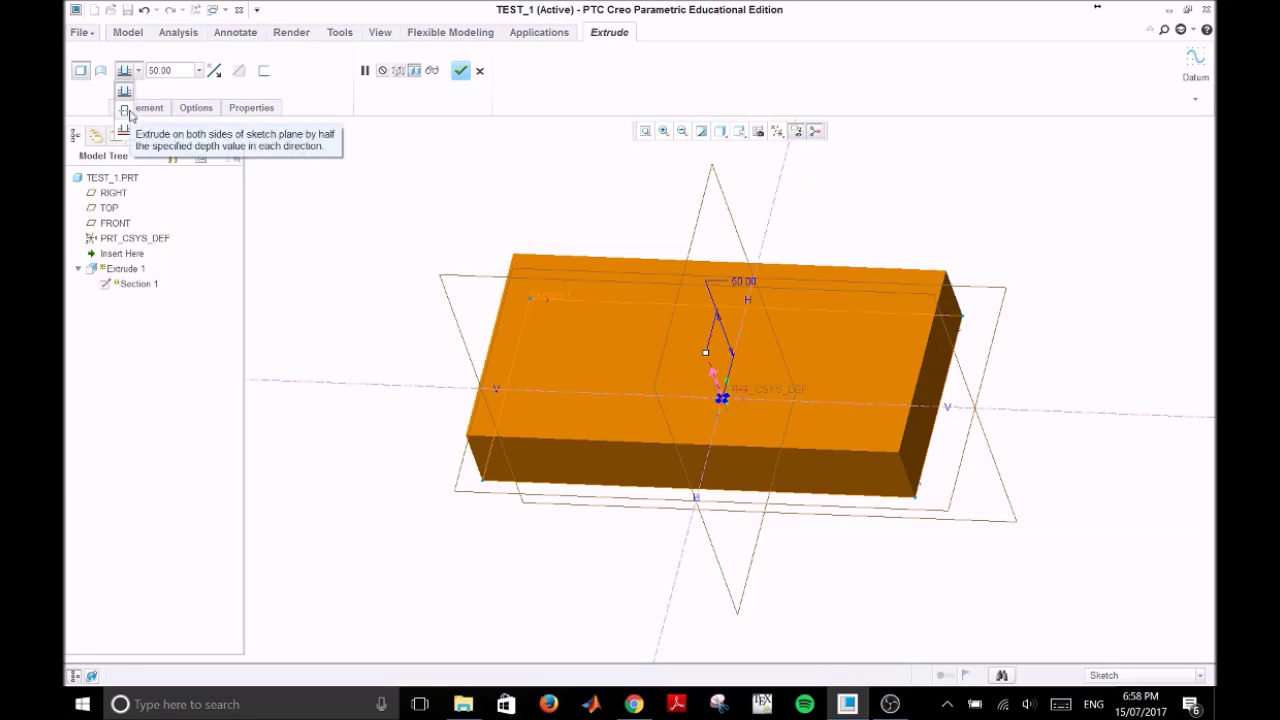
left_click(128, 113)
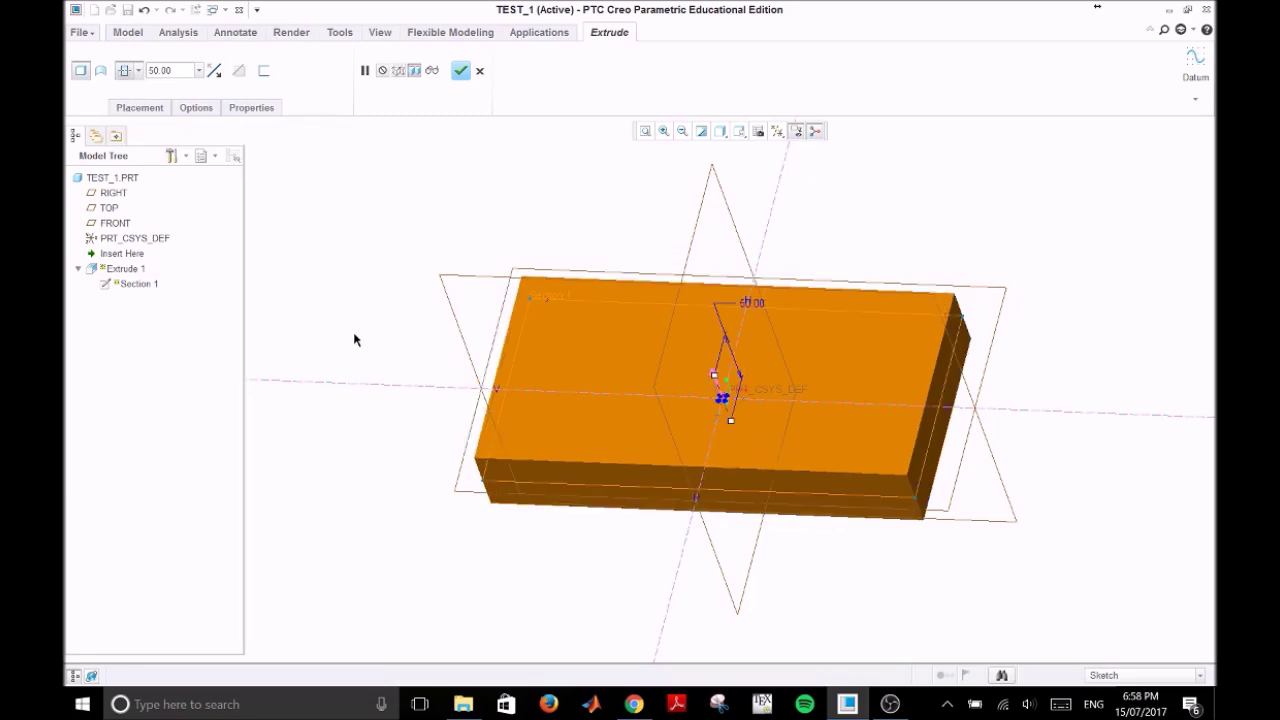
mouse_move(354, 340)
middle_mouse_down()
mouse_move(357, 309)
mouse_move(337, 309)
mouse_move(354, 325)
middle_mouse_up()
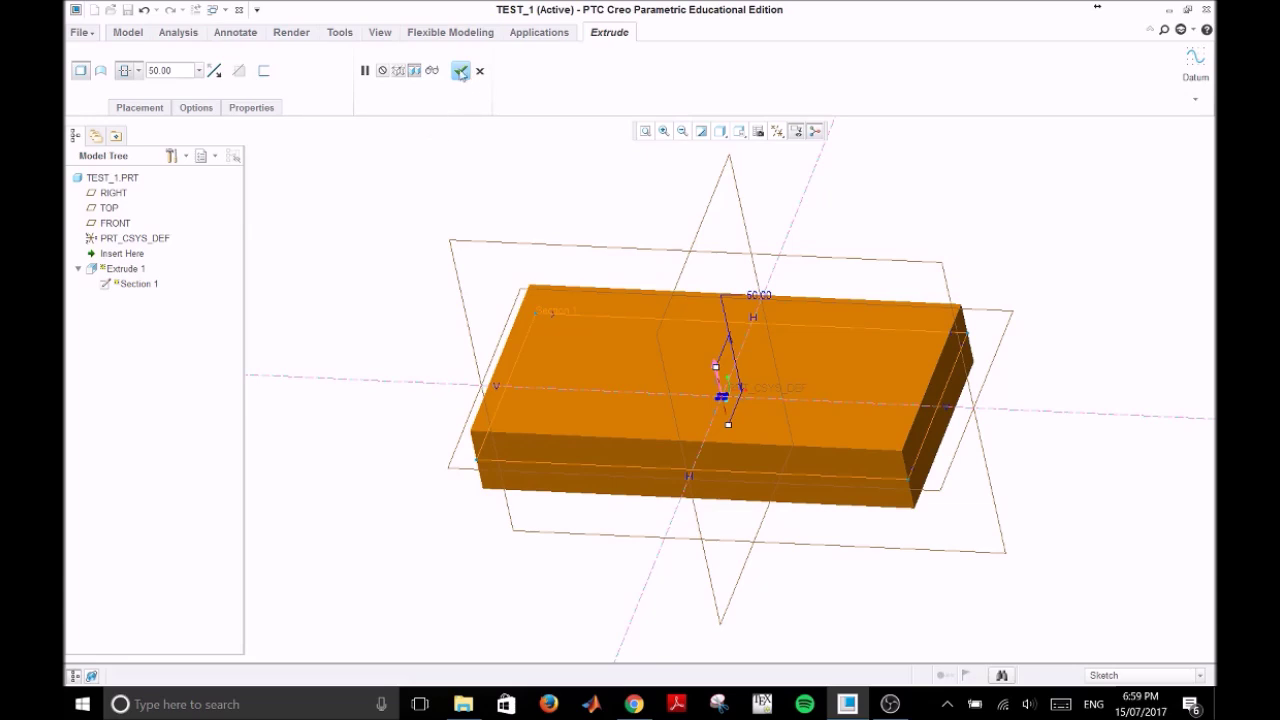
left_click(460, 71)
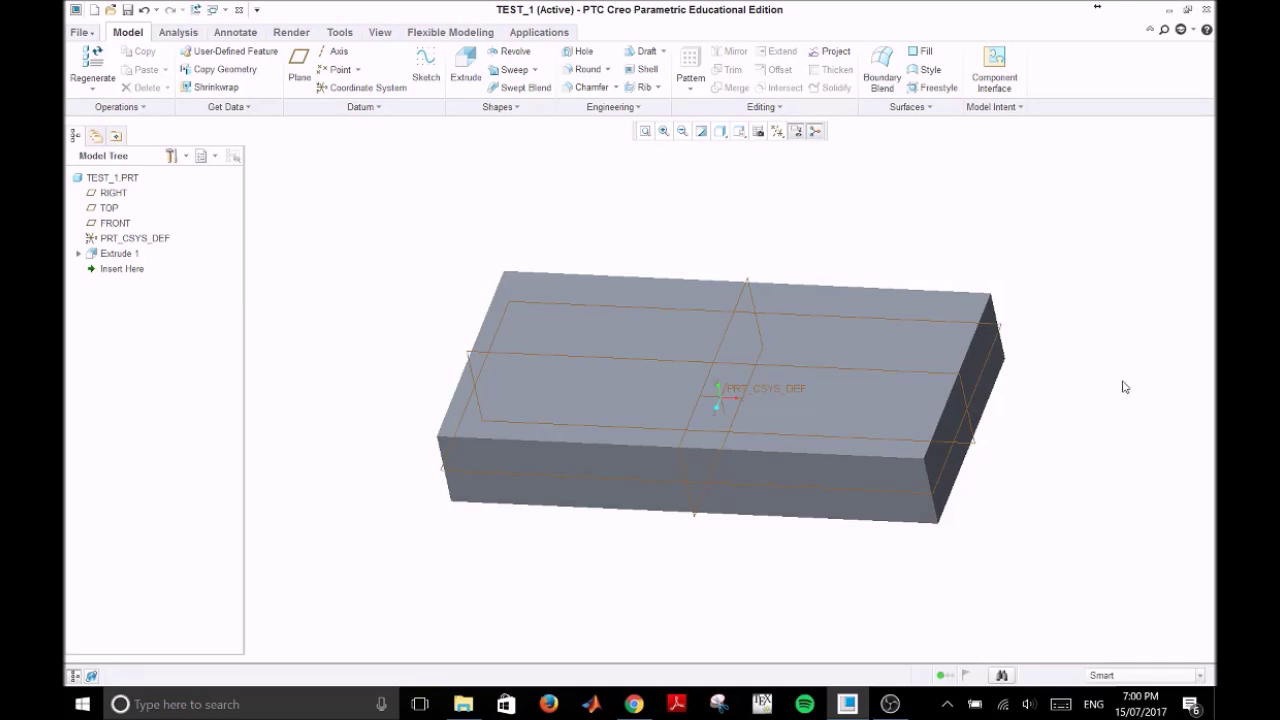
Step: Reopen the definition of Extrude 1 and set its depth to 75
left_click(117, 256)
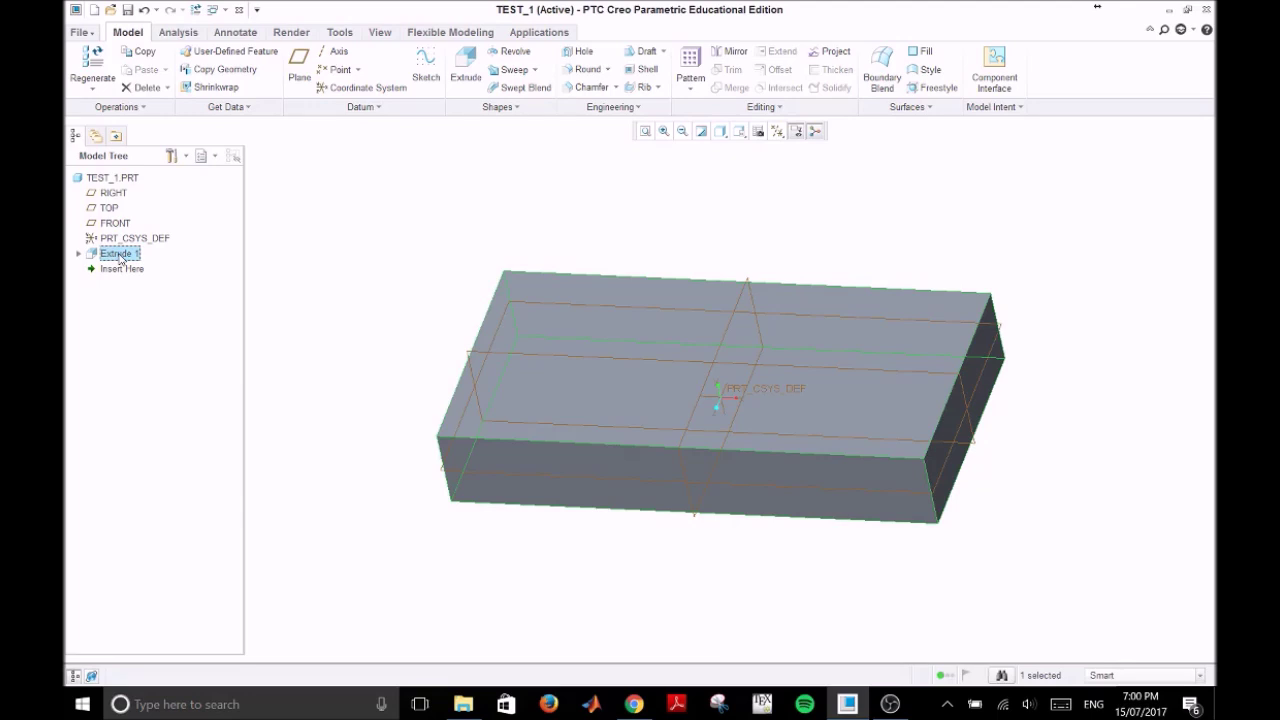
right_click(120, 256)
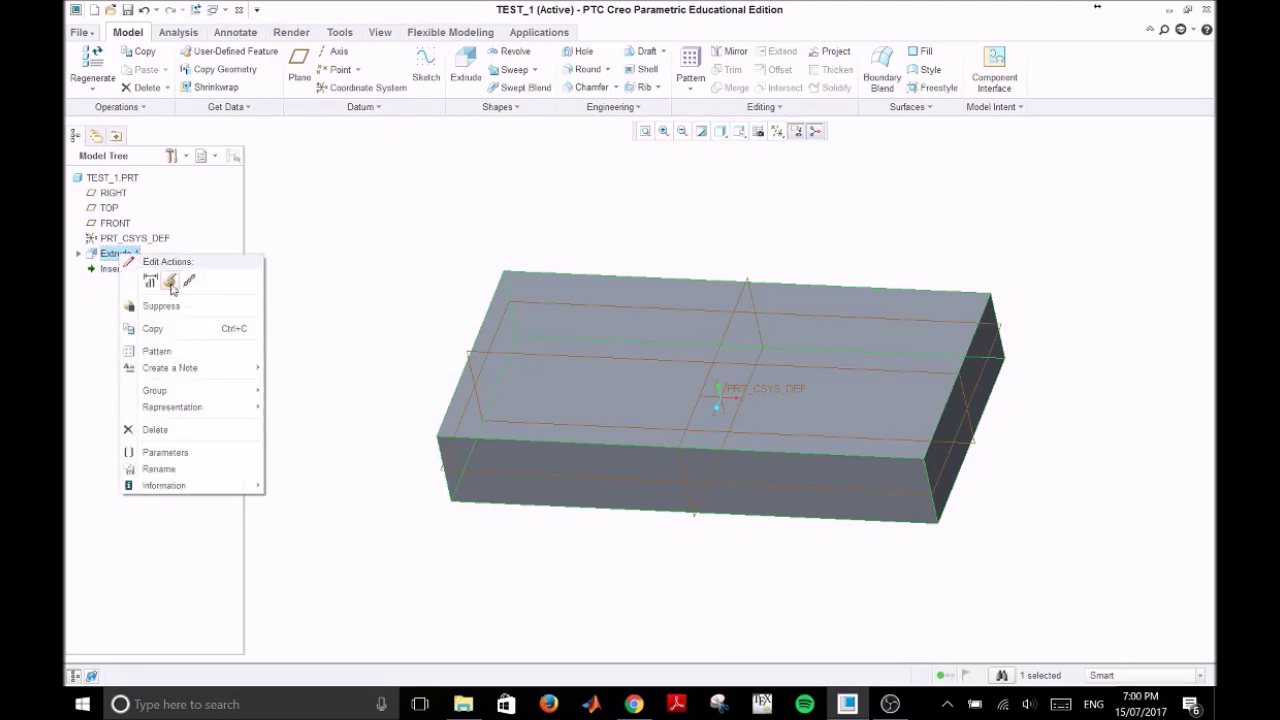
left_click(171, 283)
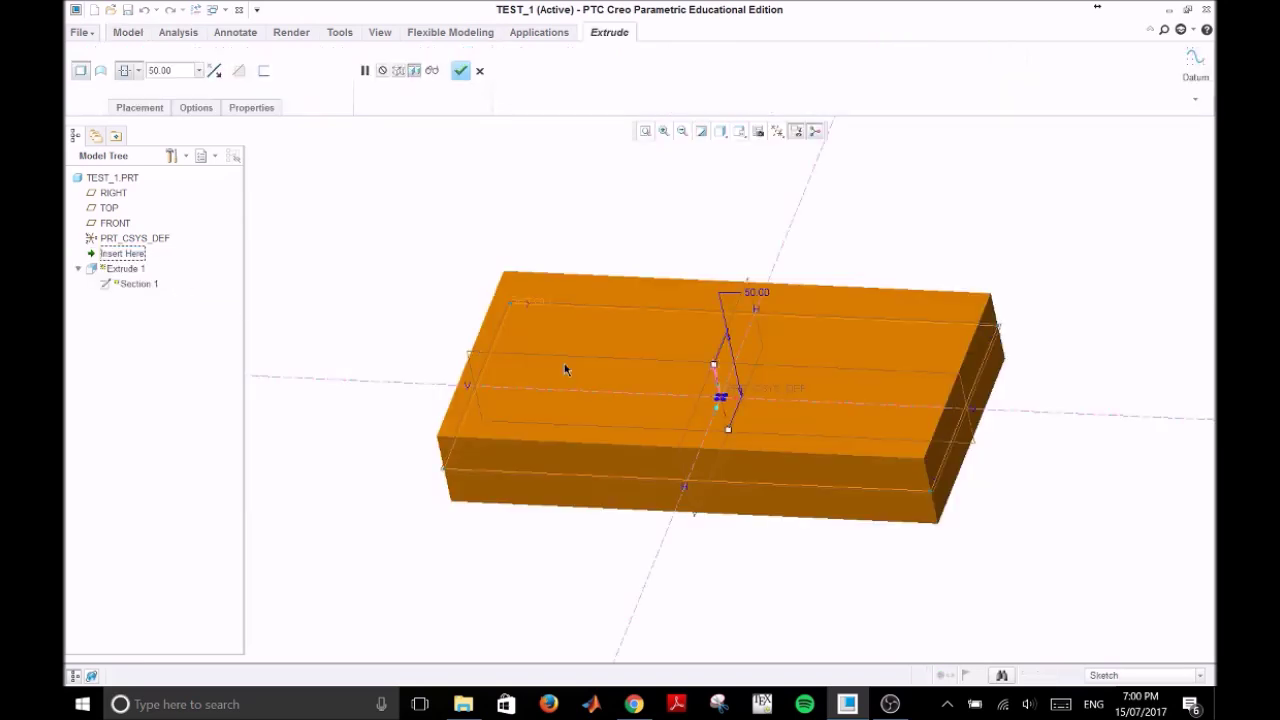
double_click(171, 70)
type("75")
key("Return")
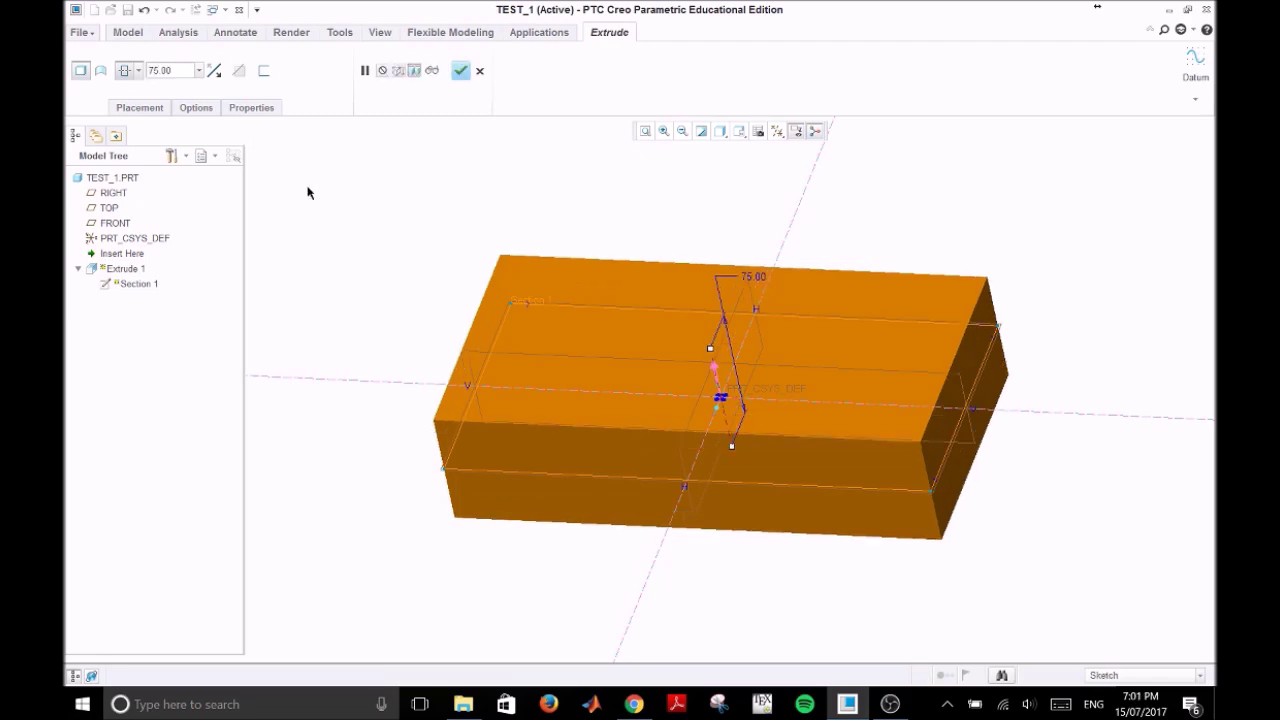
Step: Edit the extrusion's internal sketch to make the rectangle 400 wide, and complete the sketch and the redefined feature
left_click(139, 108)
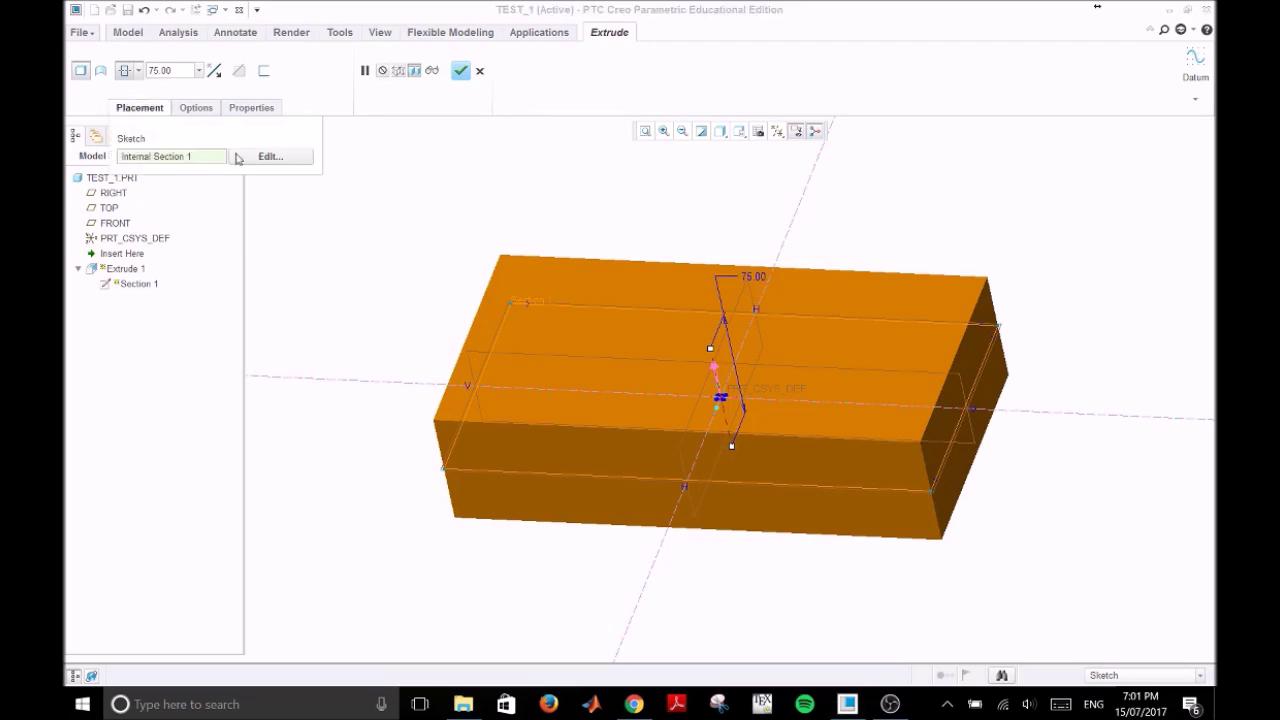
left_click(278, 158)
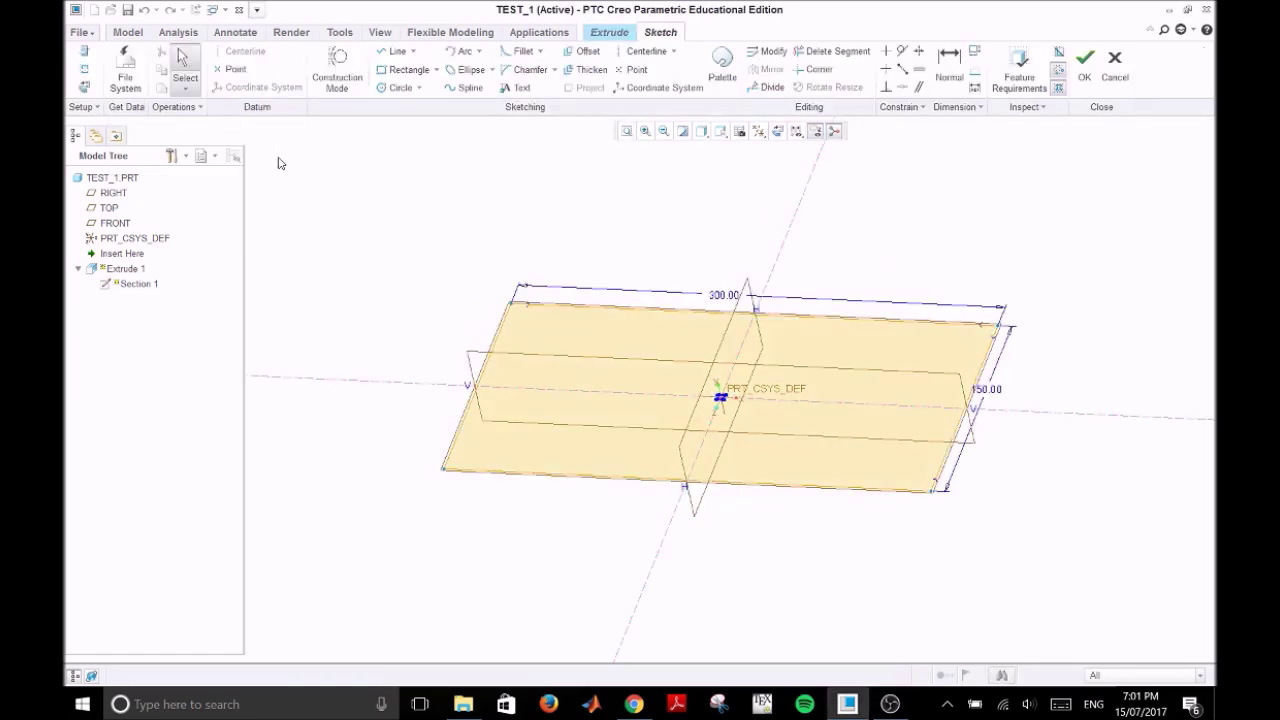
left_click(85, 88)
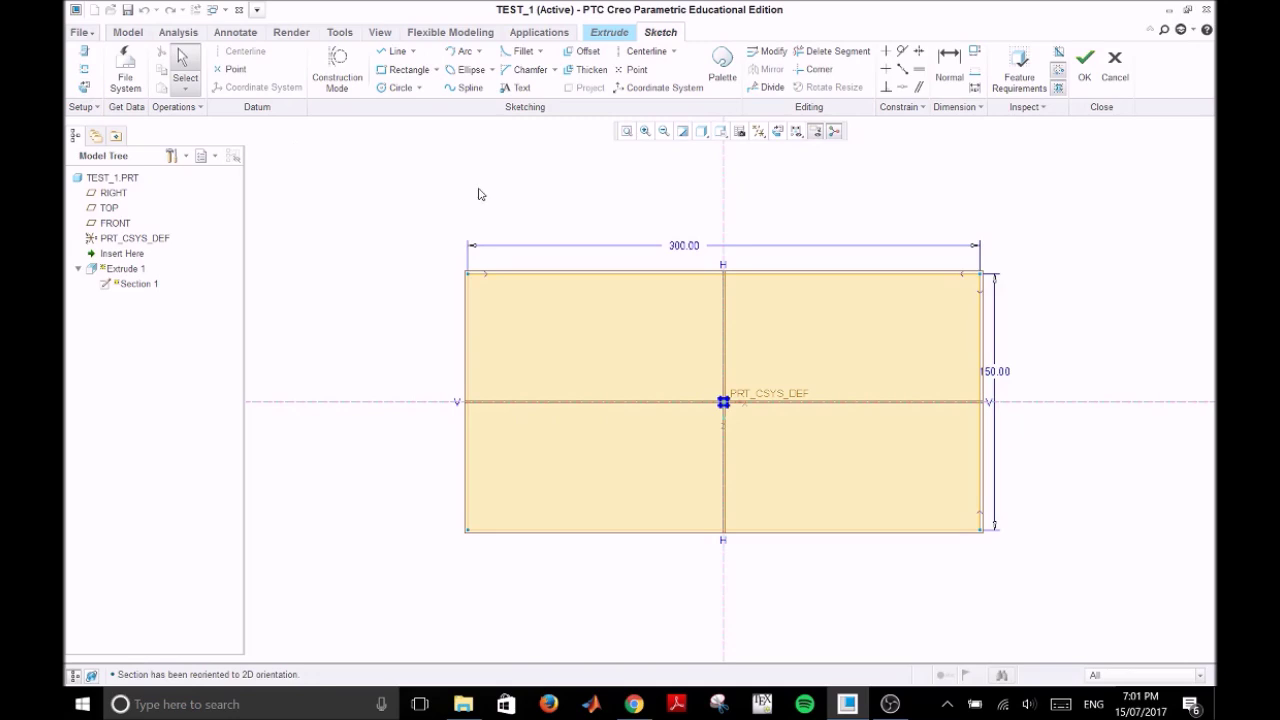
double_click(679, 247)
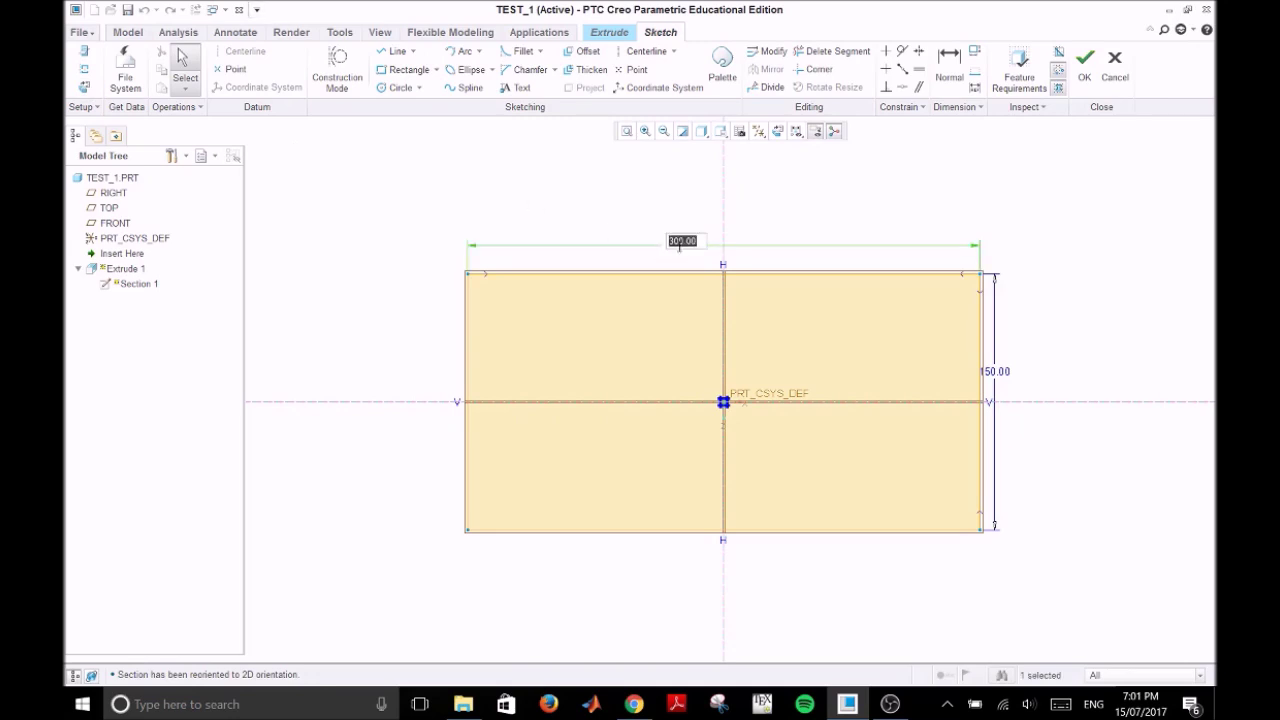
type("400")
key("Return")
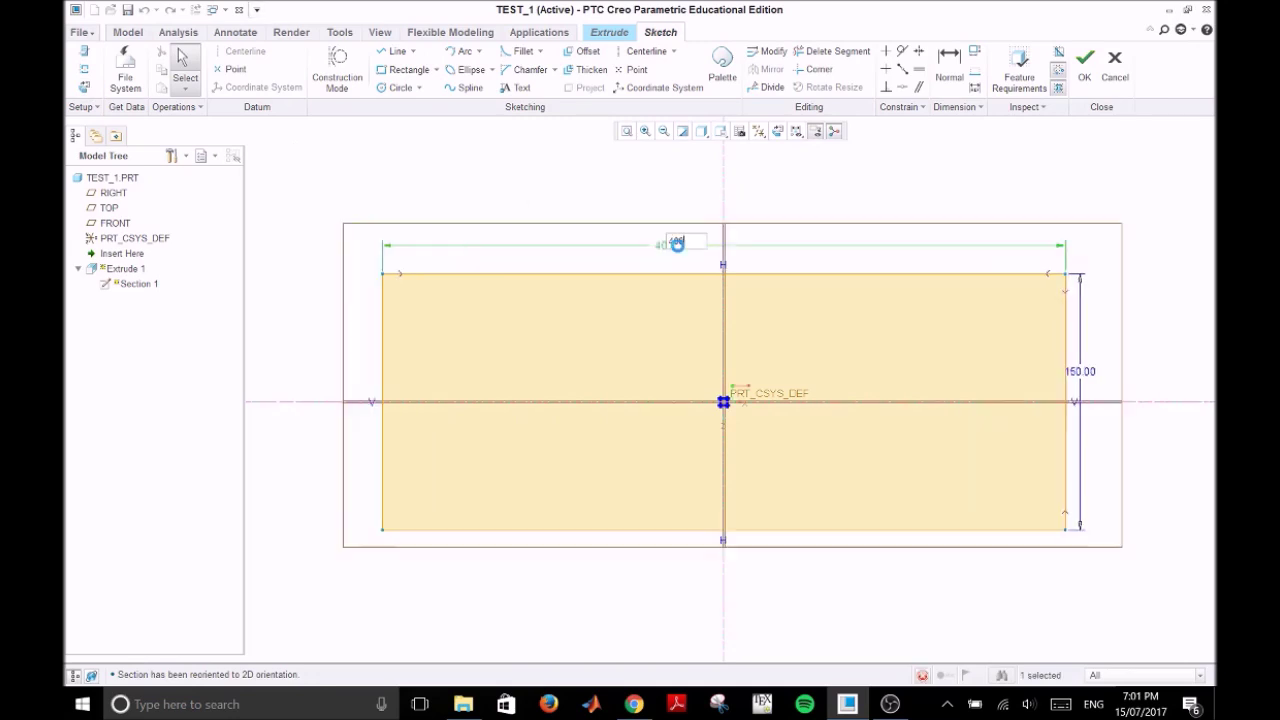
left_click(1083, 64)
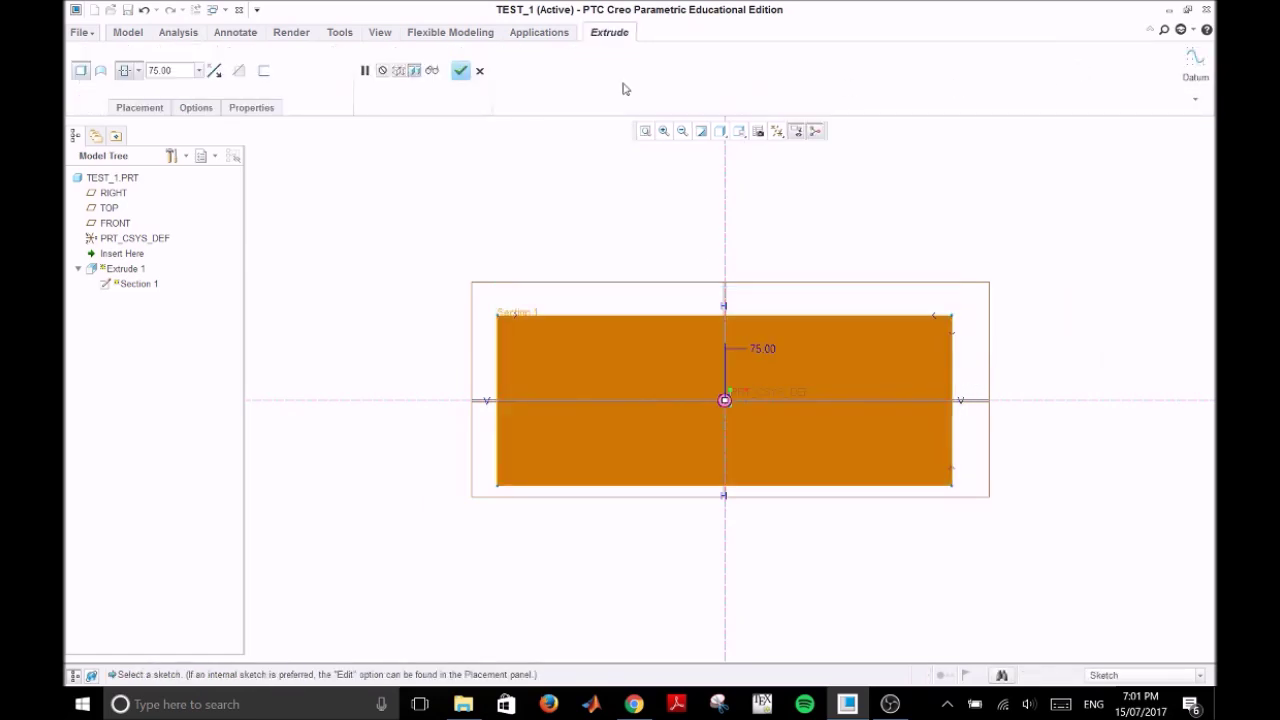
left_click(460, 70)
middle_click_drag(729, 569, 705, 515)
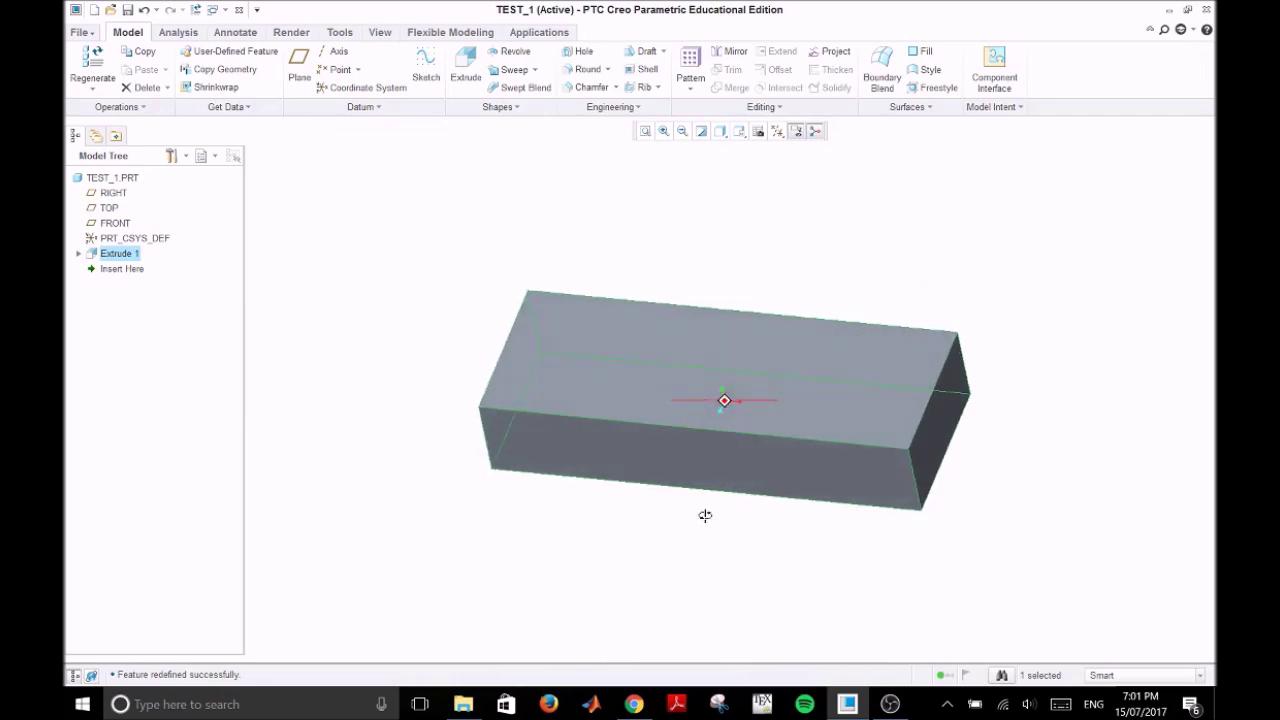
left_click(557, 537)
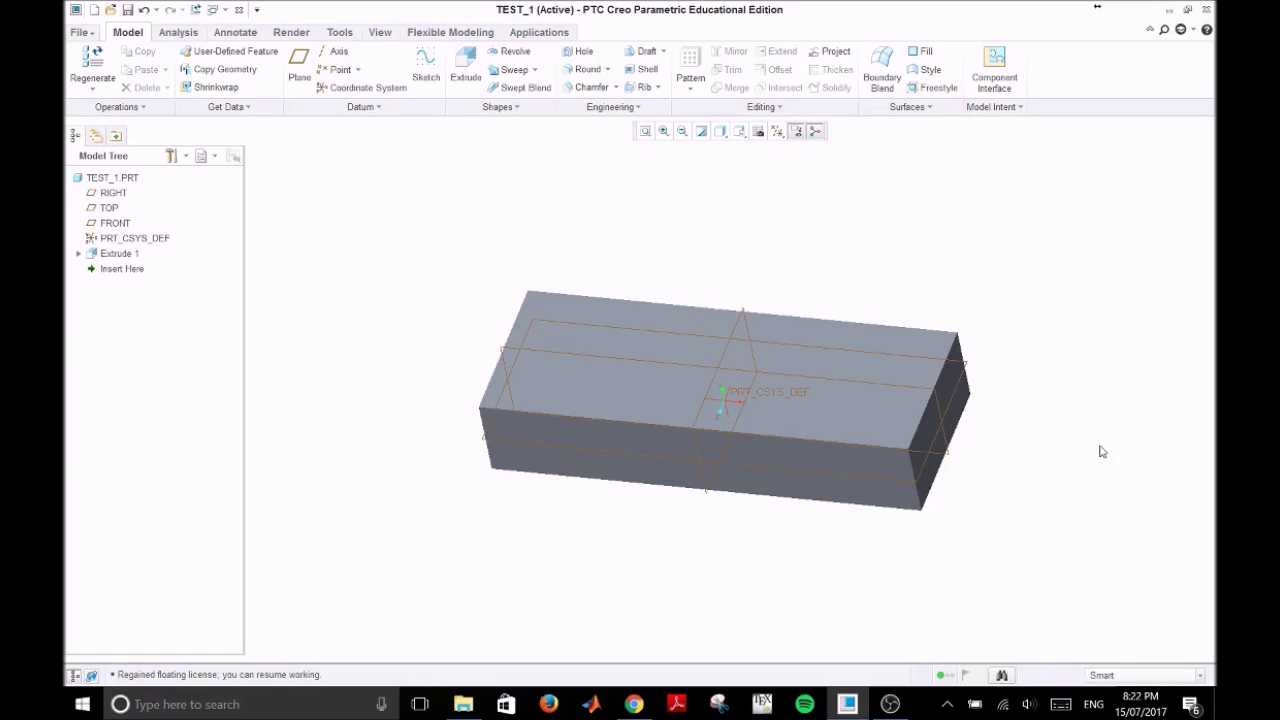
Step: Start a second extrusion with a sketch on the block's large upper face, using the RIGHT datum plane as right reference, viewed face-on
left_click(466, 62)
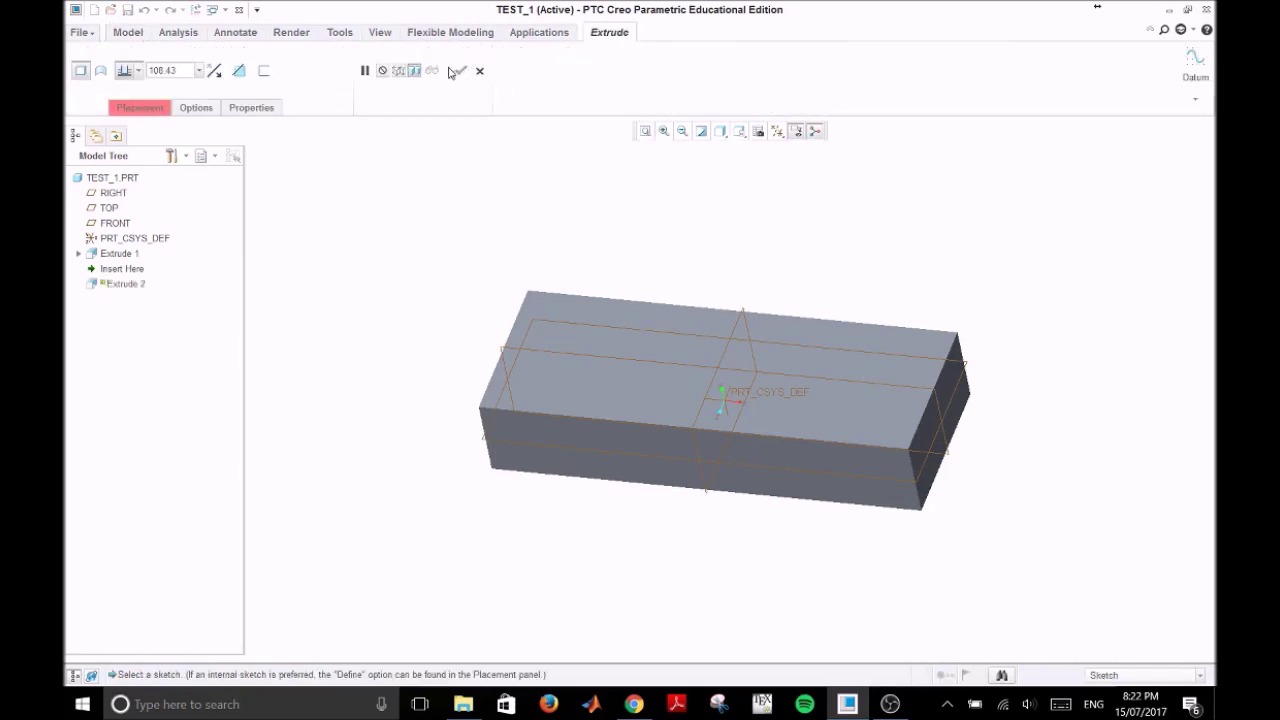
left_click(146, 108)
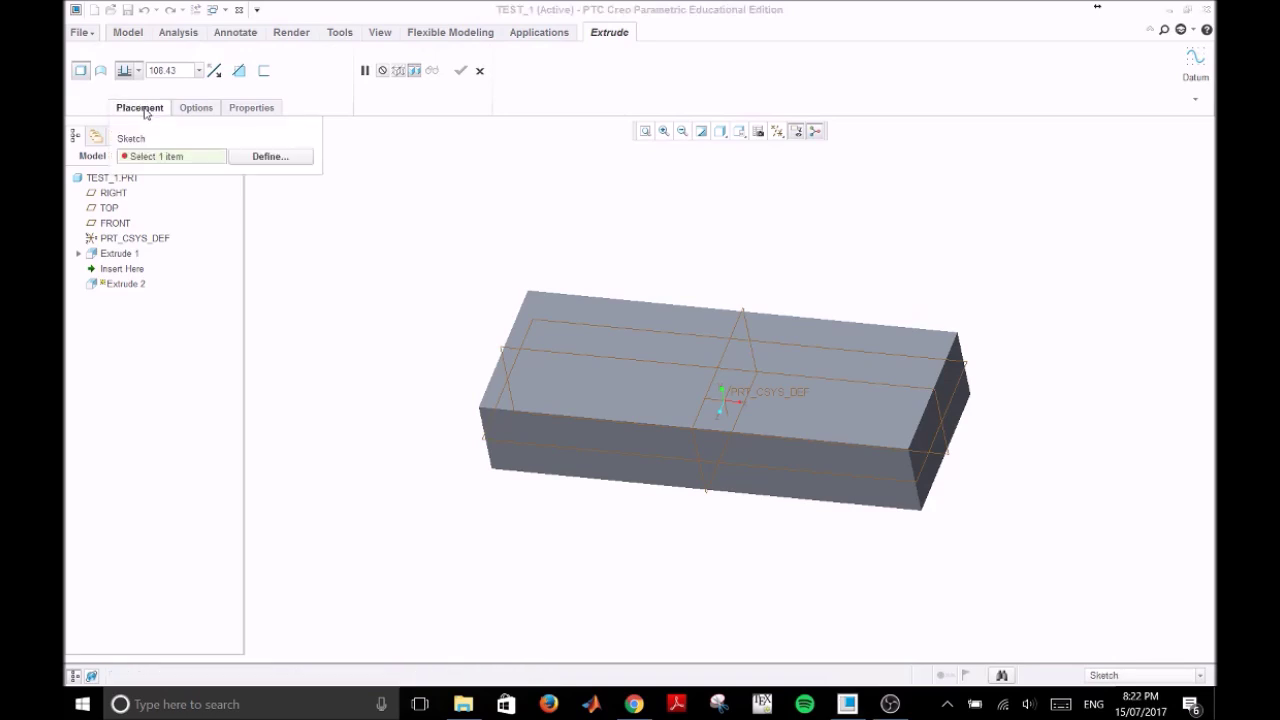
left_click(277, 157)
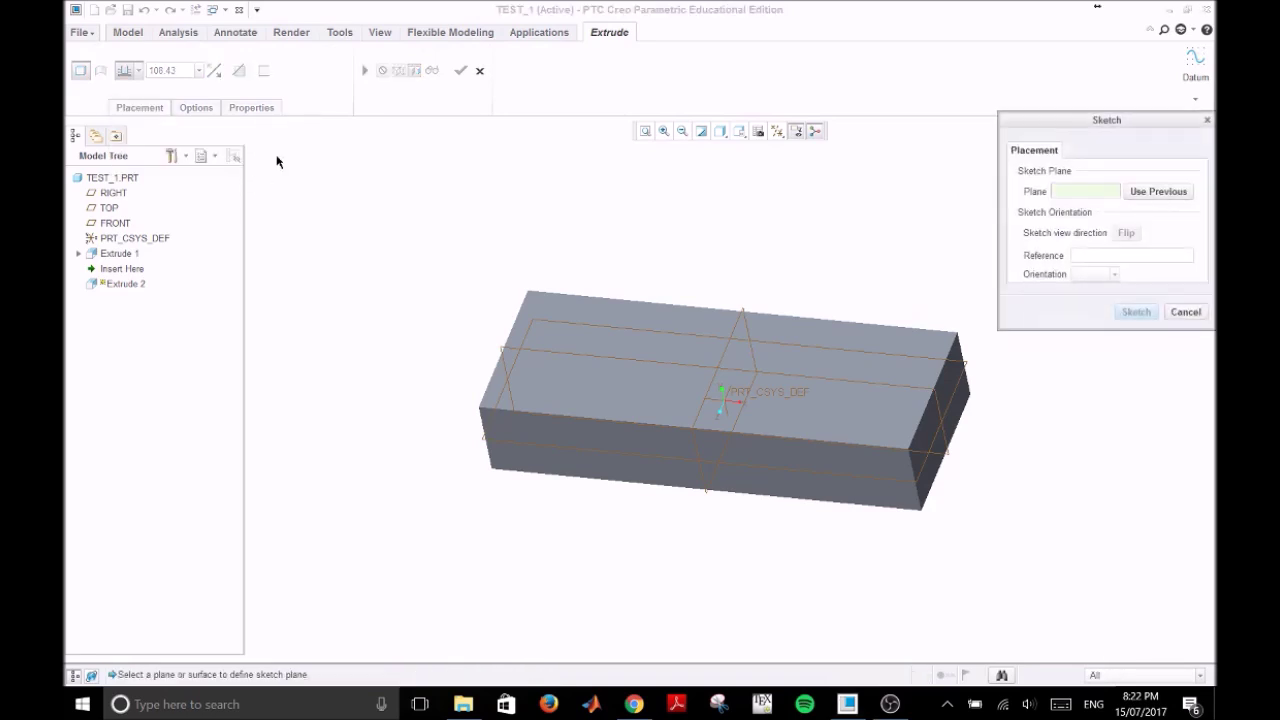
left_click(509, 393)
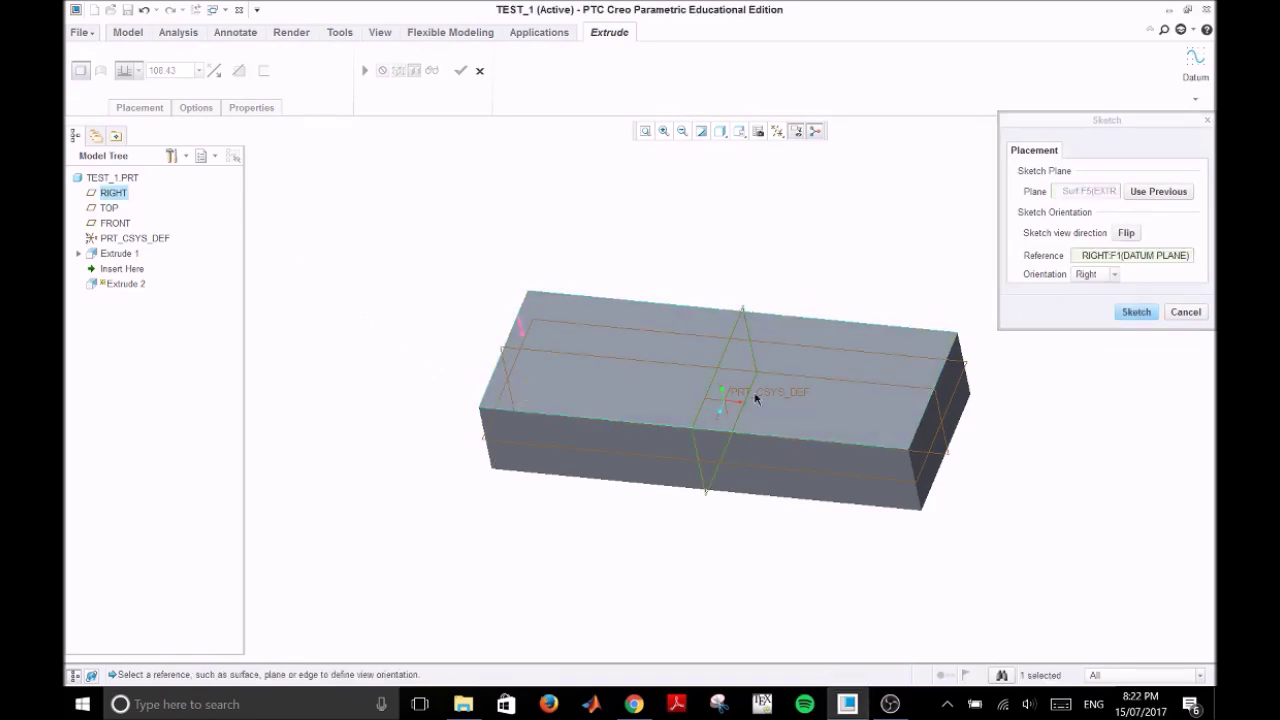
left_click(1138, 311)
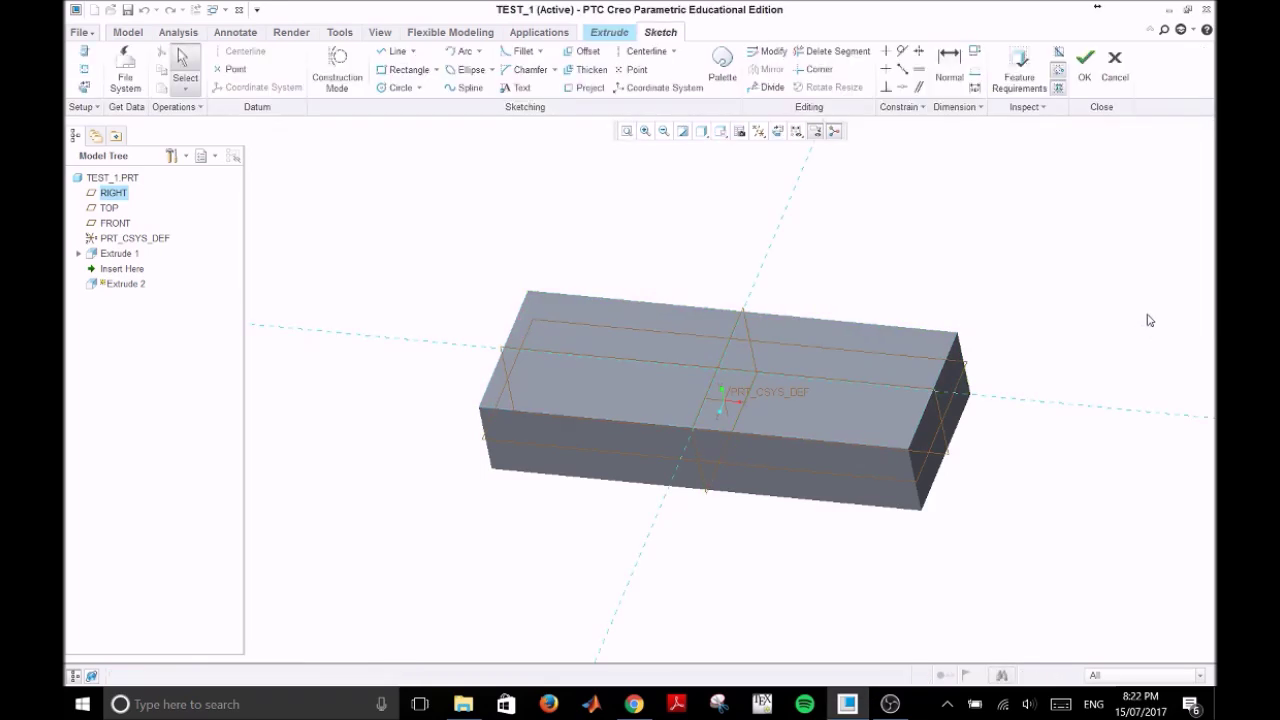
left_click(80, 88)
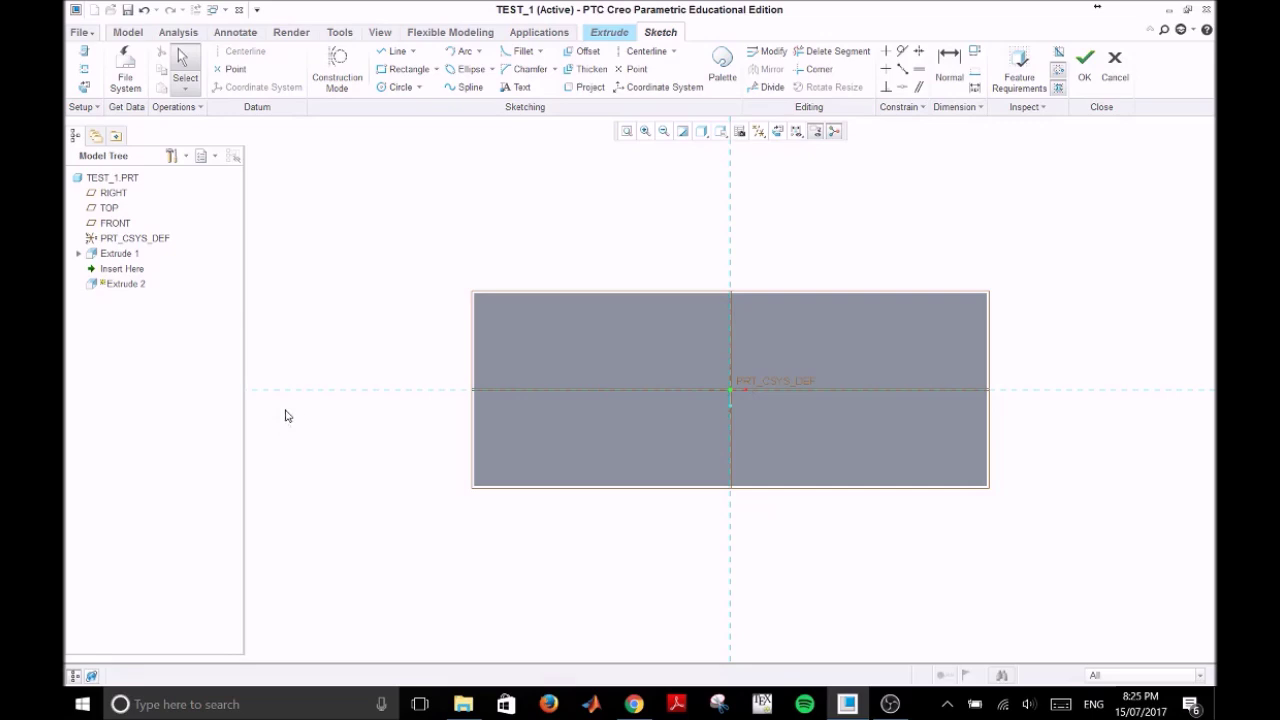
Step: Sketch a rectangle about 53 by 59 at the lower-left corner of the block's face
left_click(402, 70)
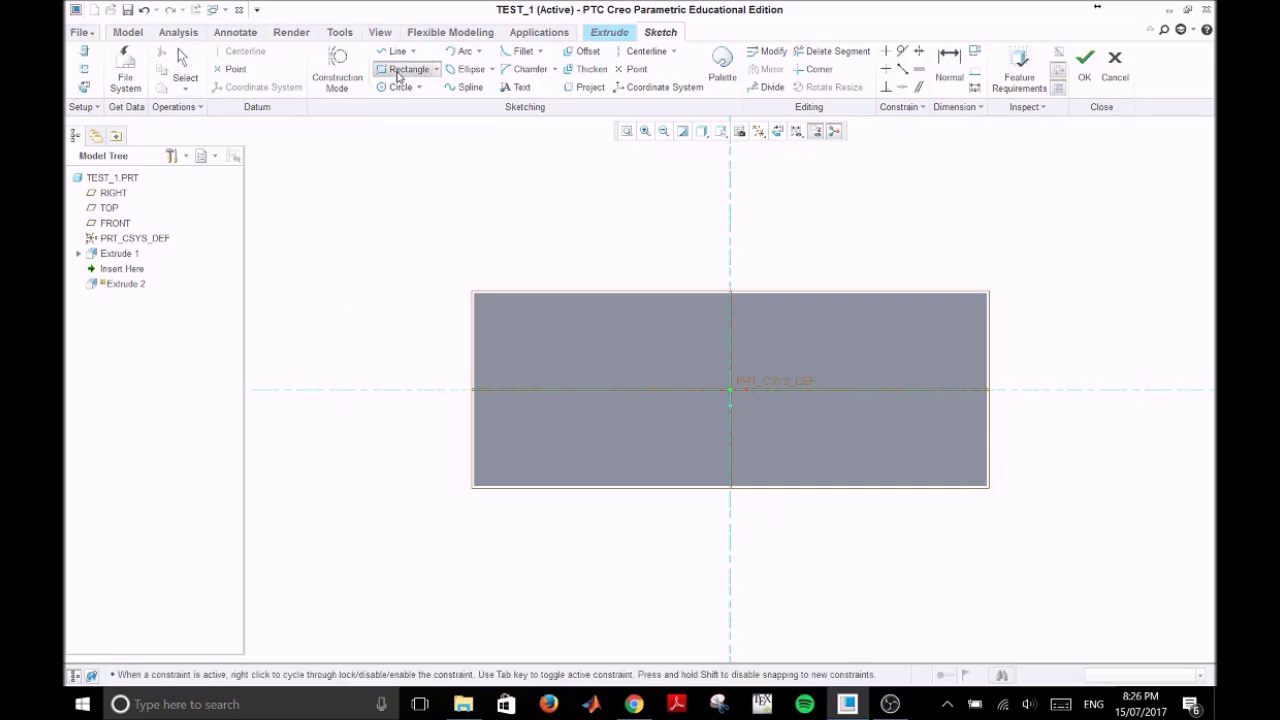
left_click(475, 488)
middle_click(663, 442)
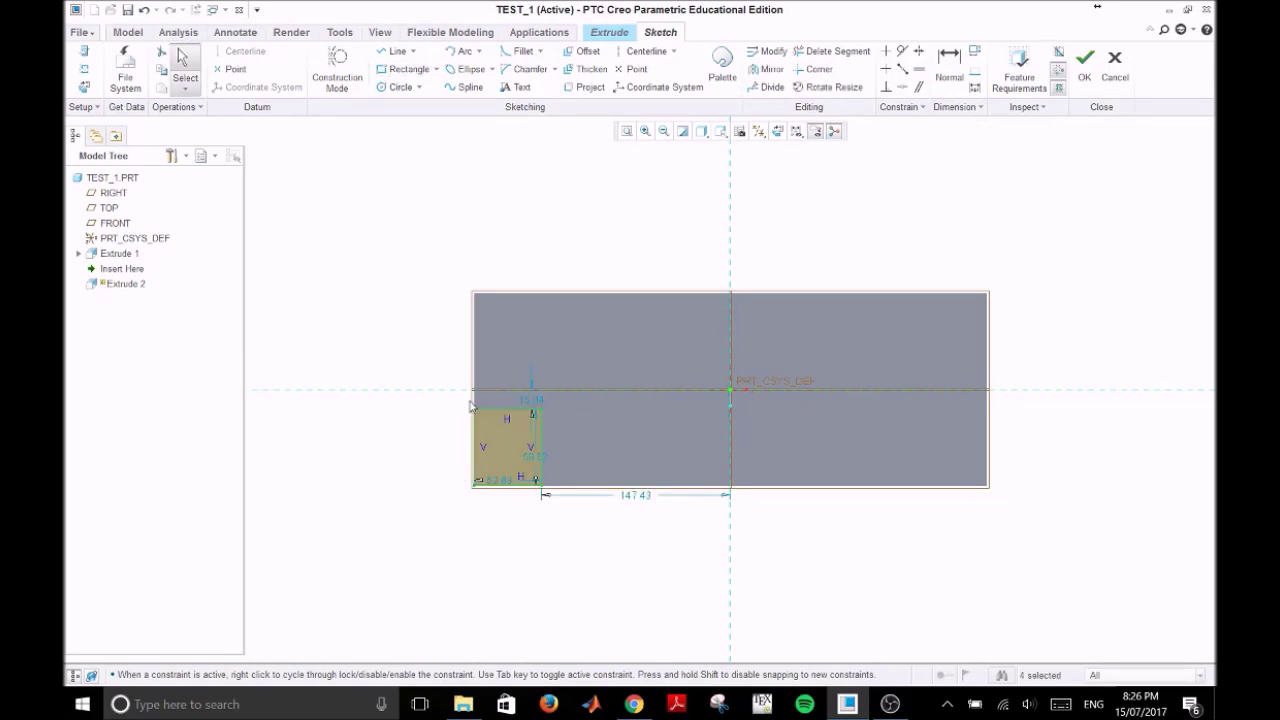
Step: Inspect closely how the rectangle's lower-left corner meets the block's edges, and delete the rectangle
left_click(645, 131)
left_click(453, 452)
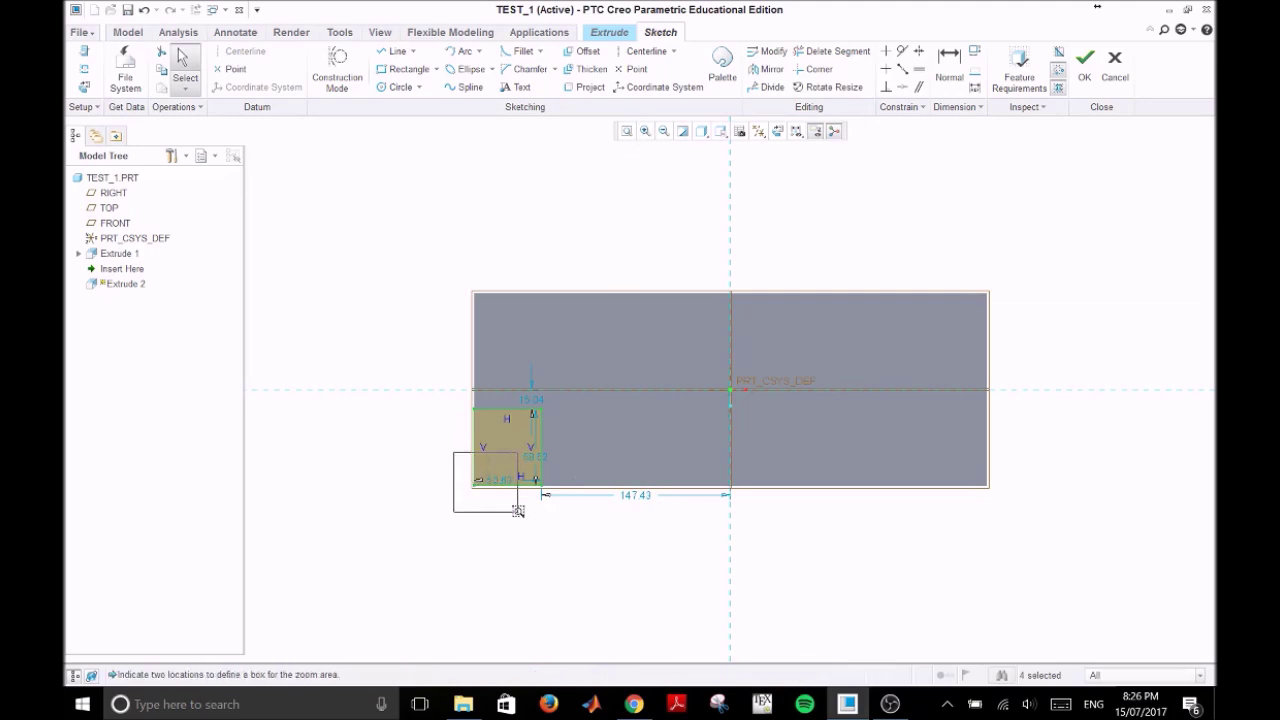
left_click(522, 507)
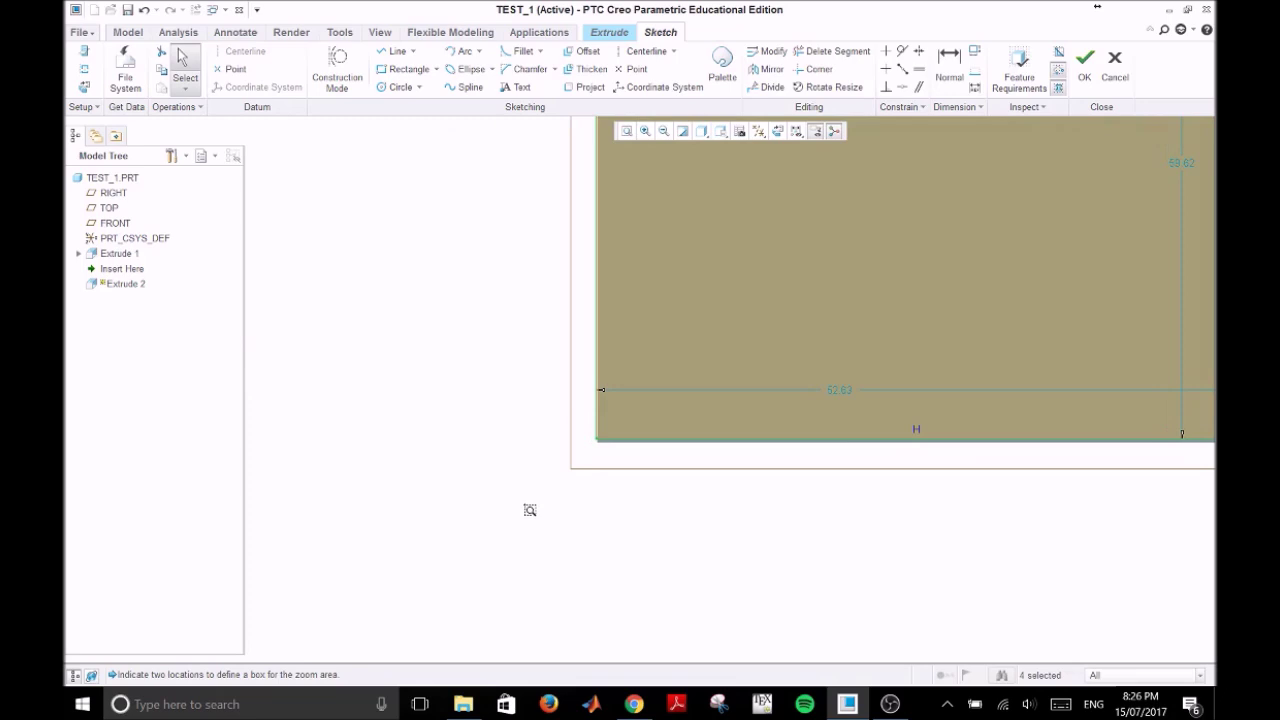
left_click(544, 376)
left_click(609, 440)
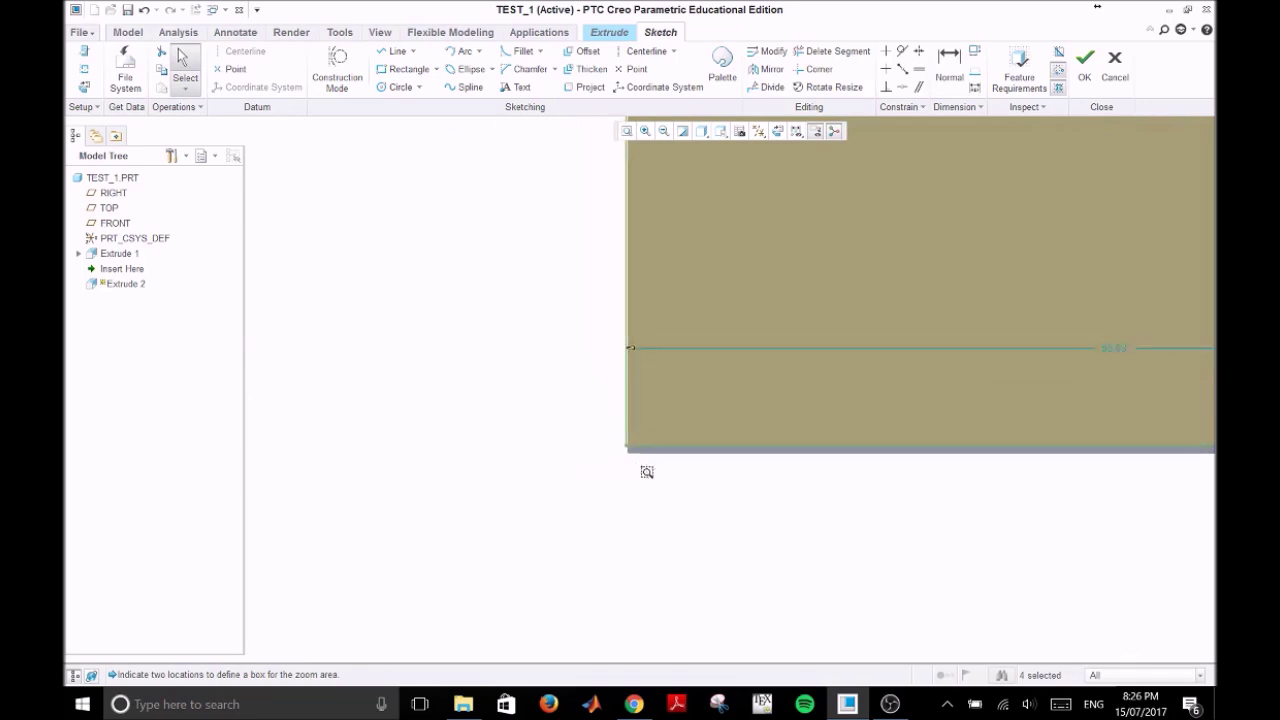
left_click(627, 131)
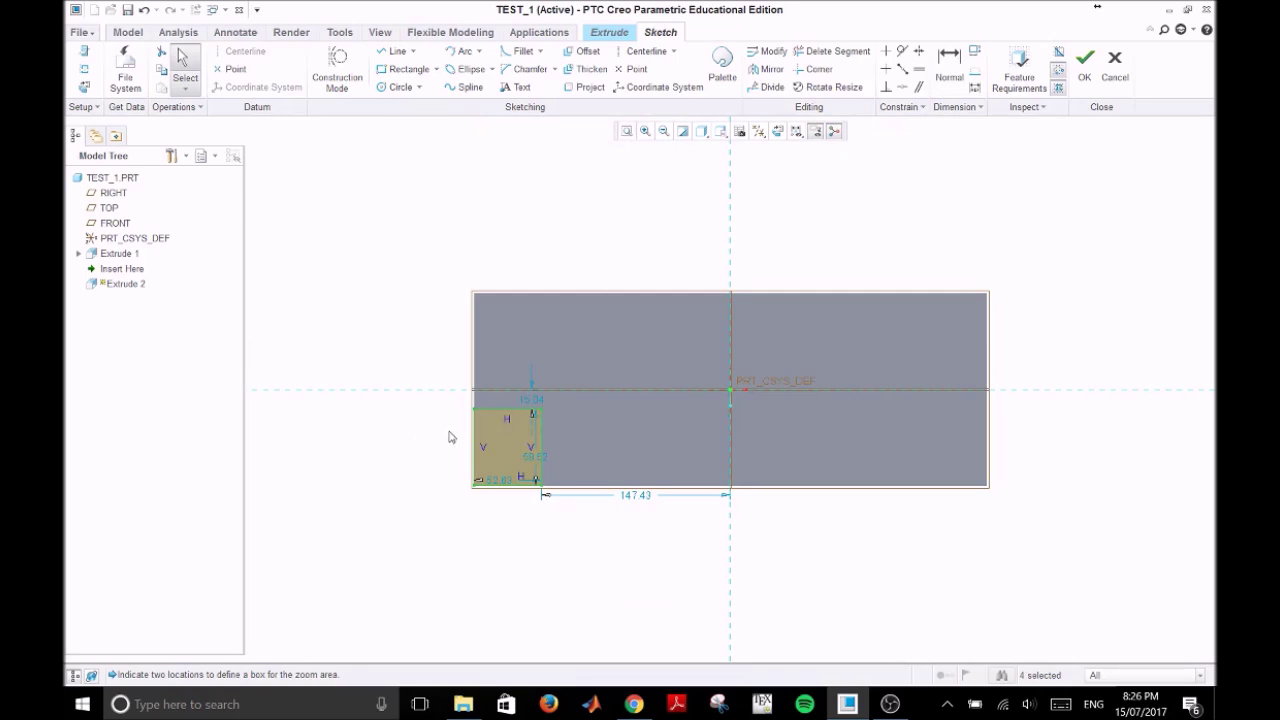
key("Delete")
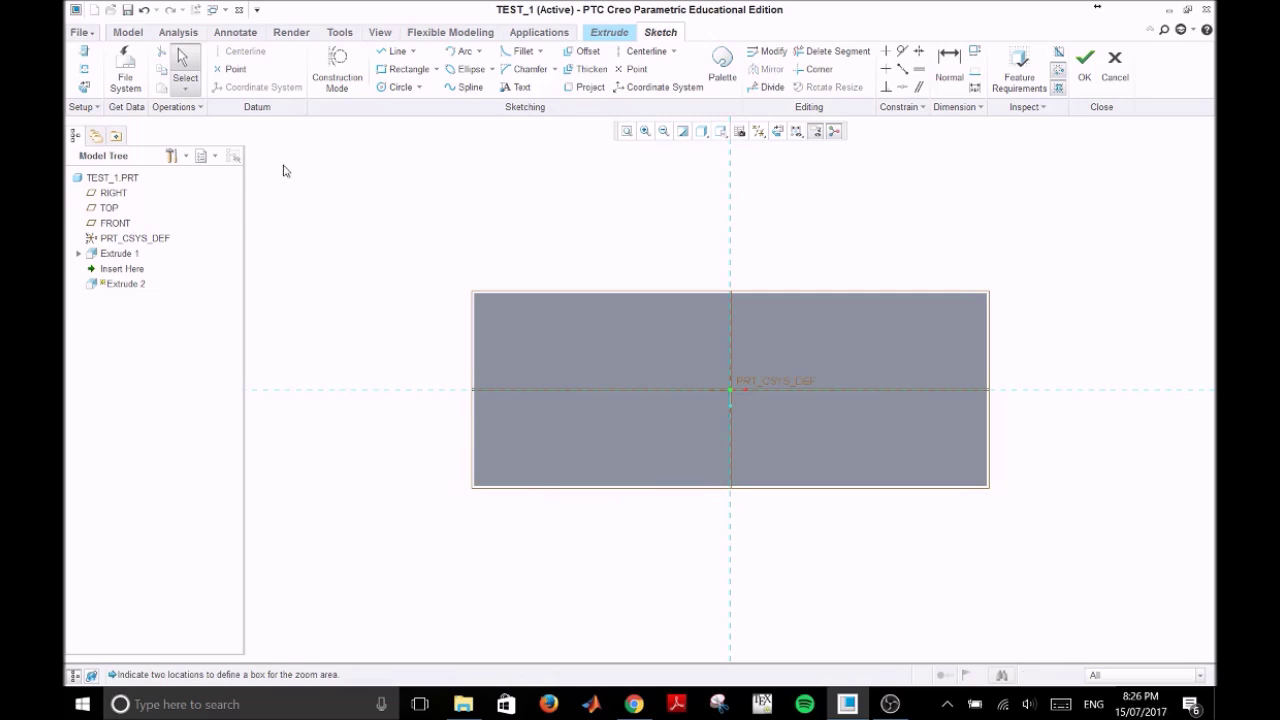
Step: Add the block's left, lower and upper edges as sketch references
left_click(85, 72)
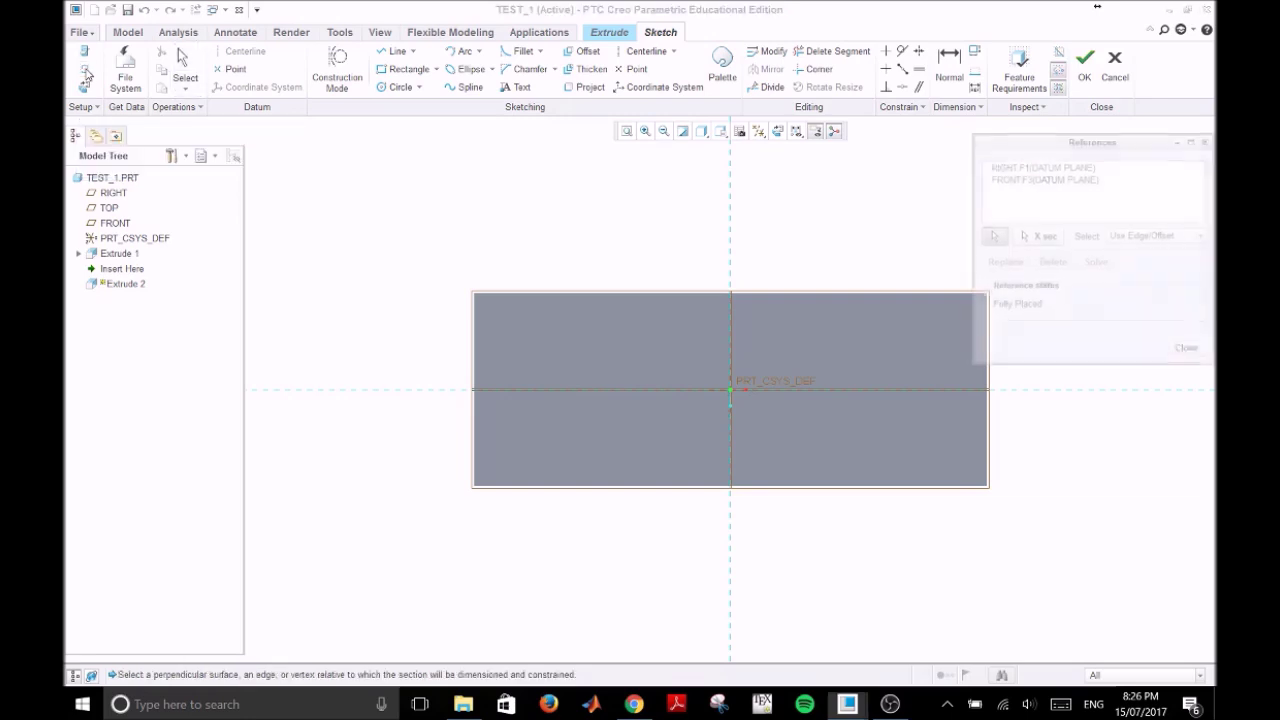
left_click(475, 344)
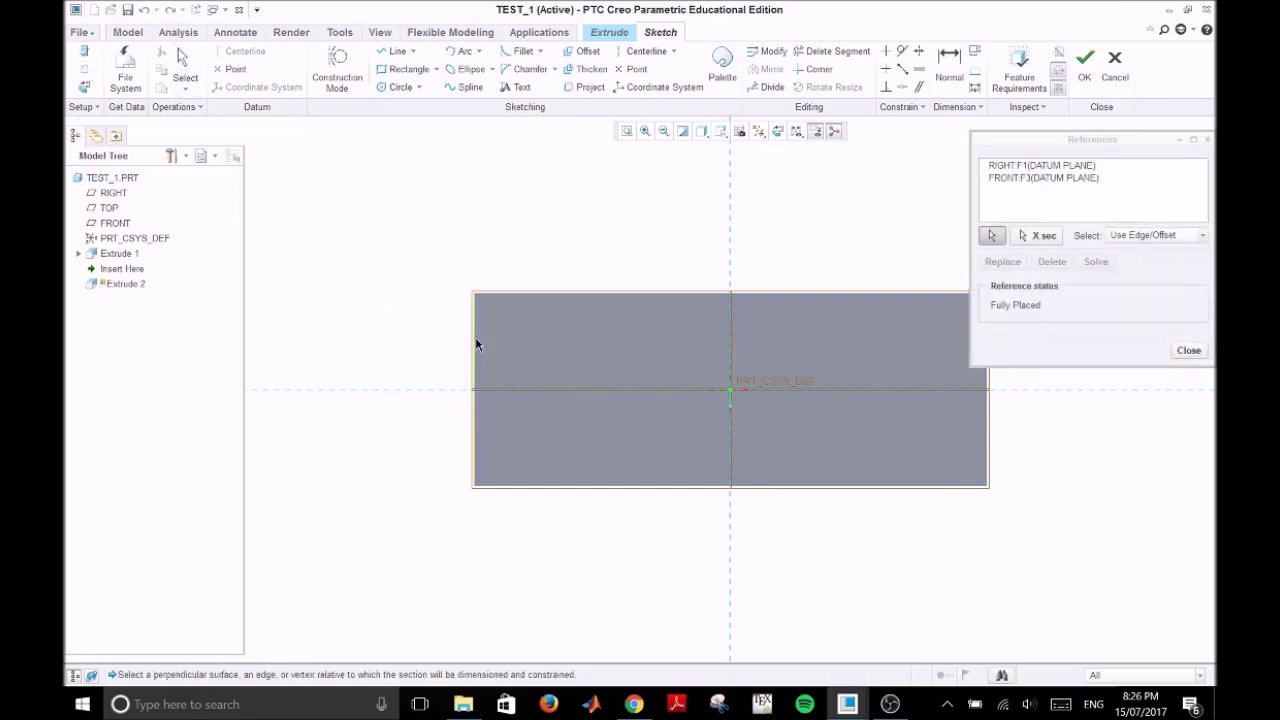
left_click(603, 488)
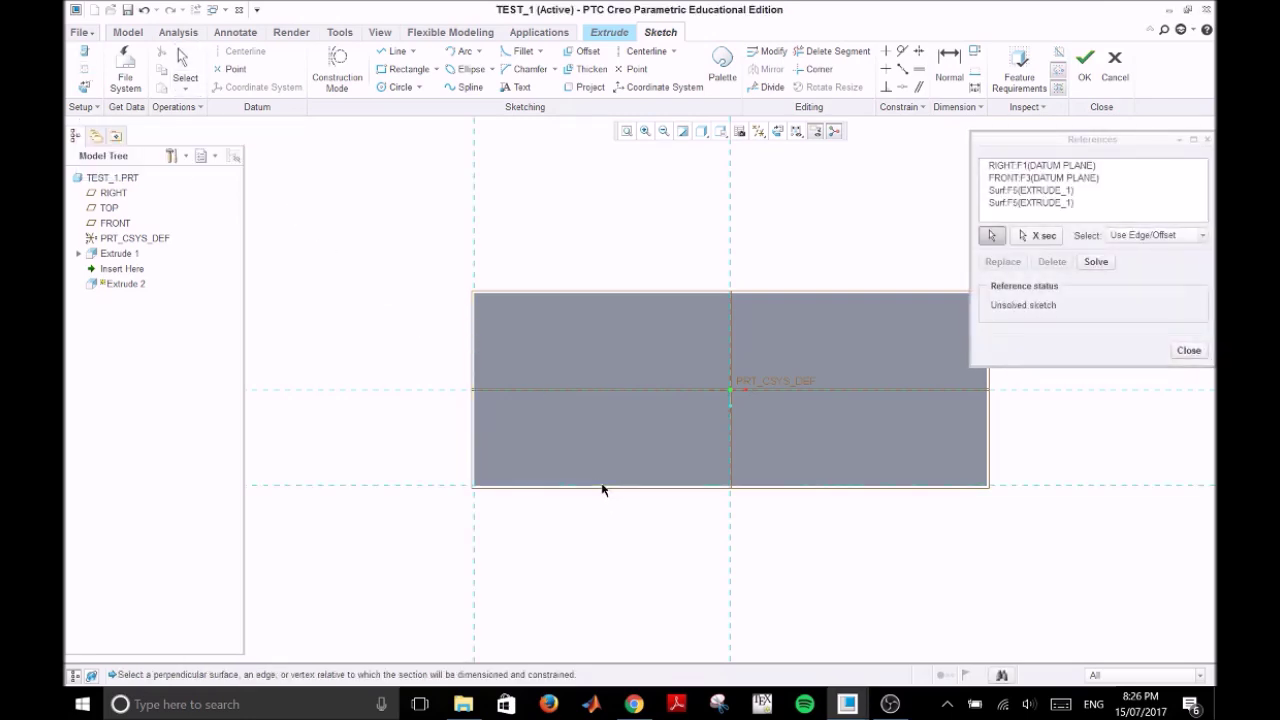
left_click(608, 292)
left_click(1188, 351)
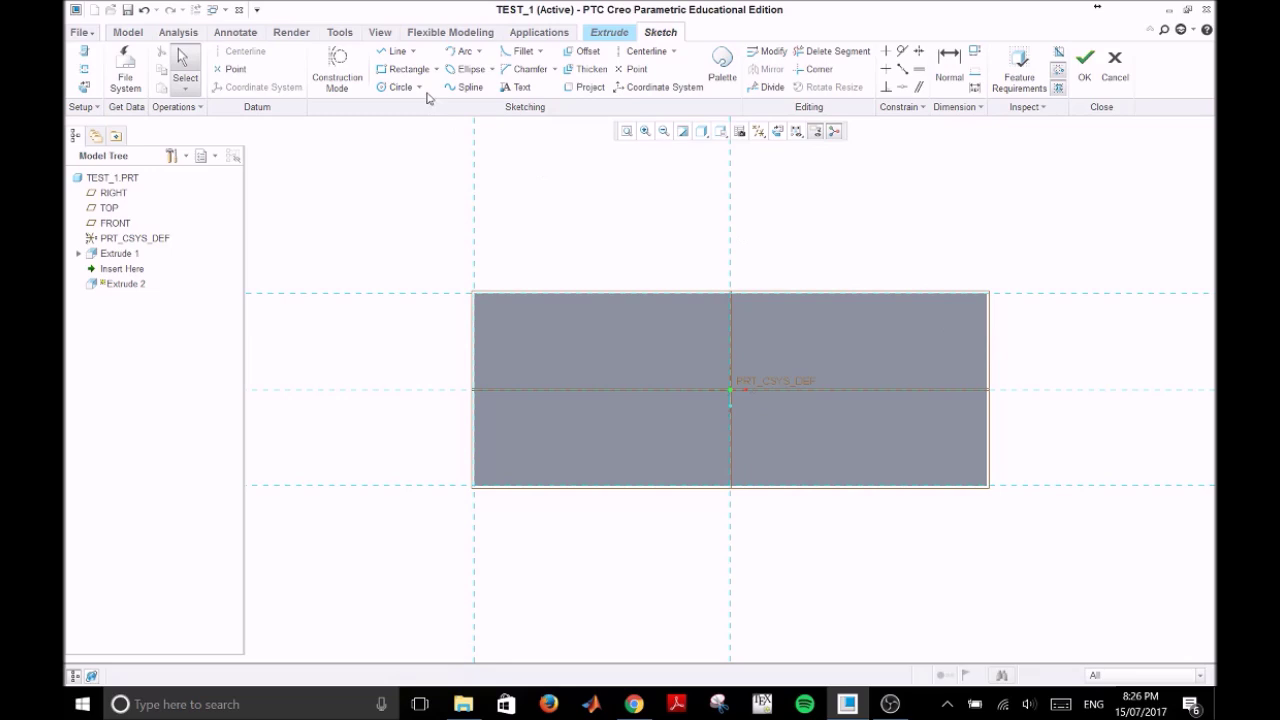
Step: Sketch a rectangle about 63 wide from the block's lower-left corner up to the horizontal centre reference
left_click(389, 72)
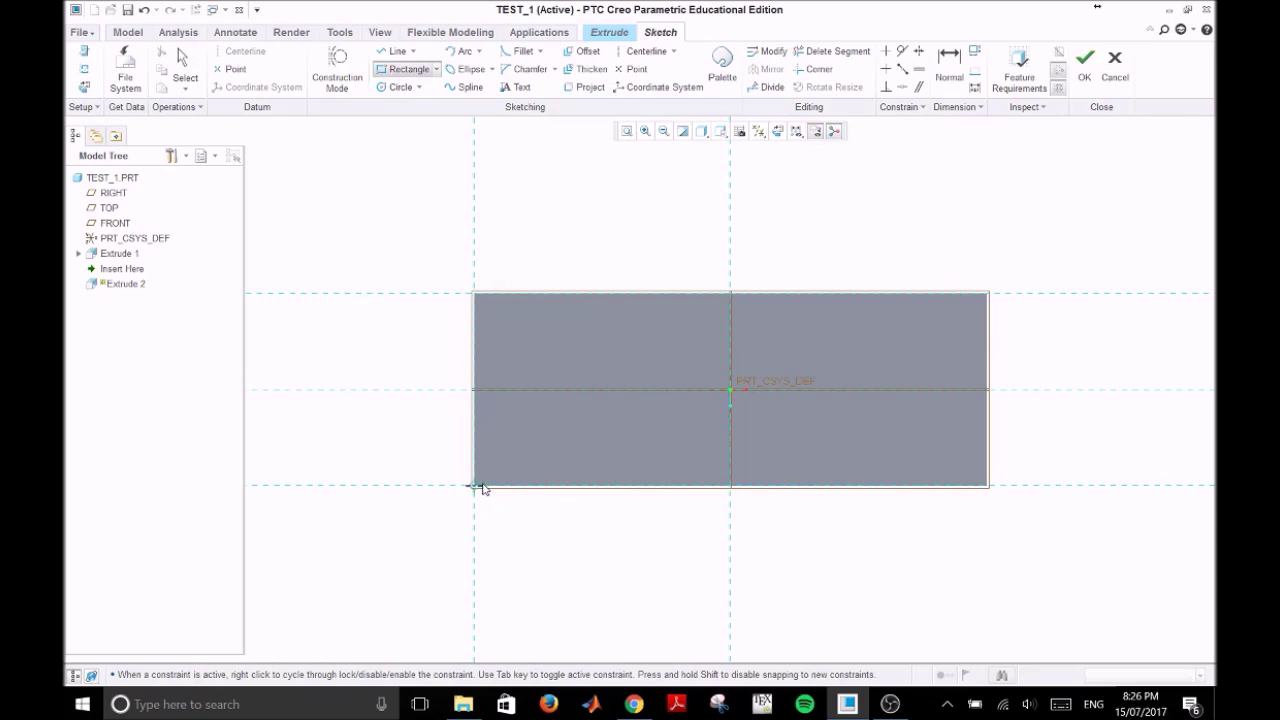
left_click(476, 487)
left_click(557, 392)
middle_click(616, 416)
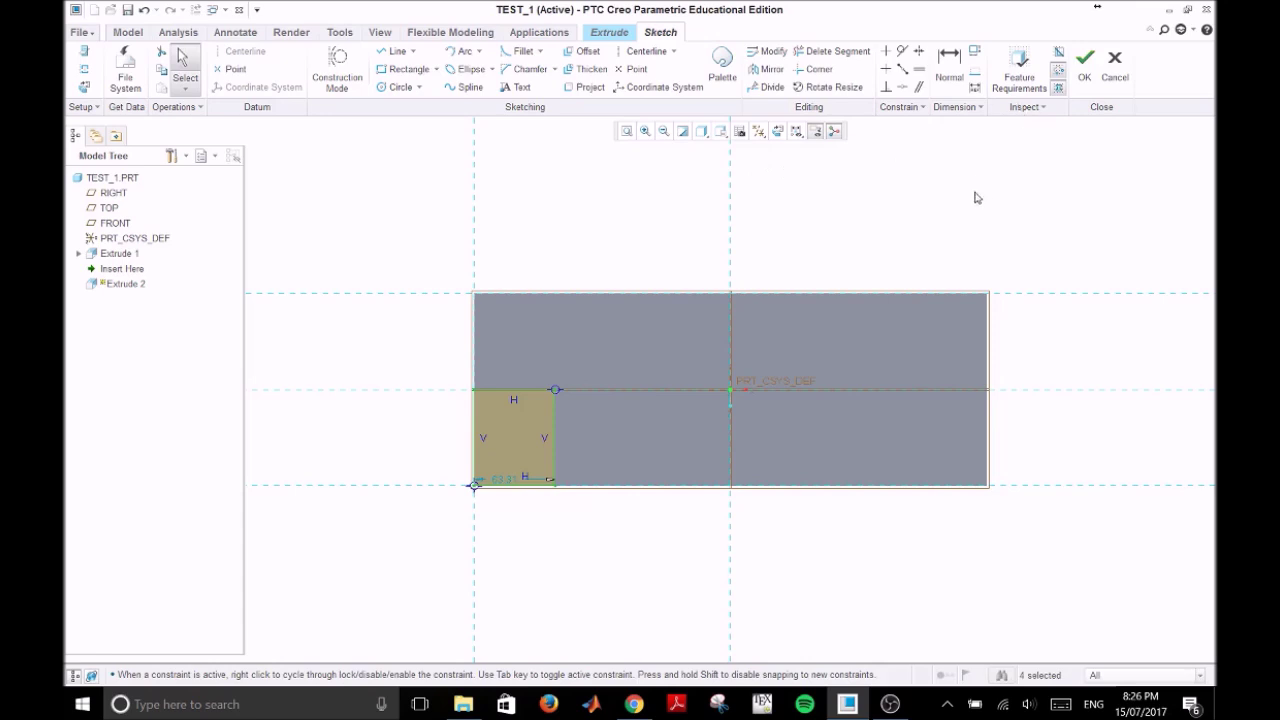
Step: Complete the rectangle sketch and finish the second extrusion with a depth of 108.43
left_click(1093, 80)
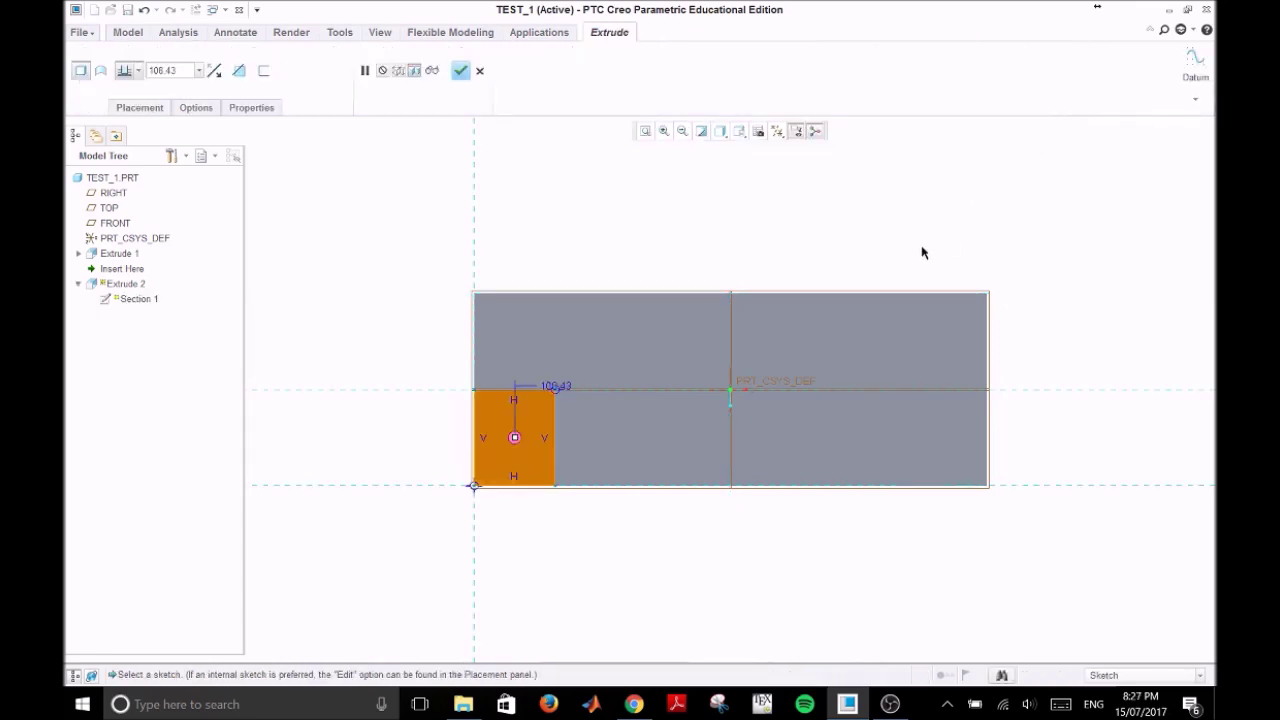
middle_click(888, 199)
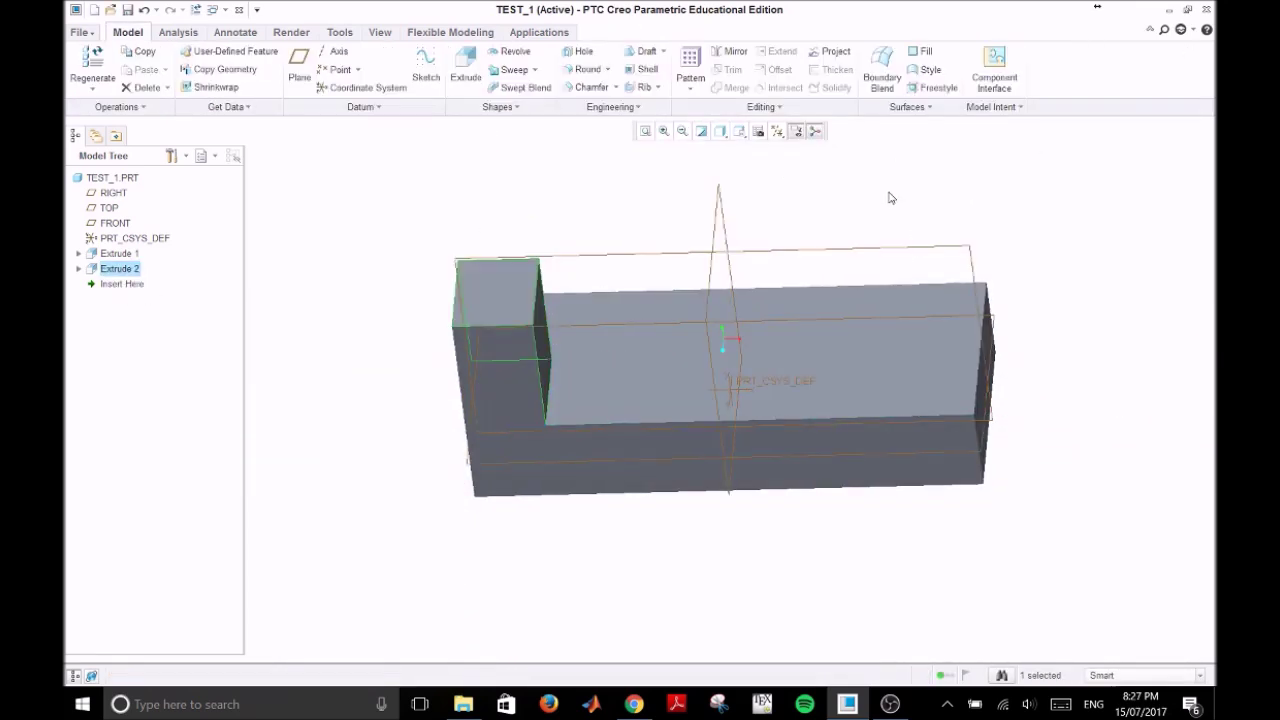
mouse_move(1008, 342)
middle_mouse_down()
mouse_move(983, 449)
mouse_move(1017, 423)
mouse_move(1010, 409)
middle_mouse_up()
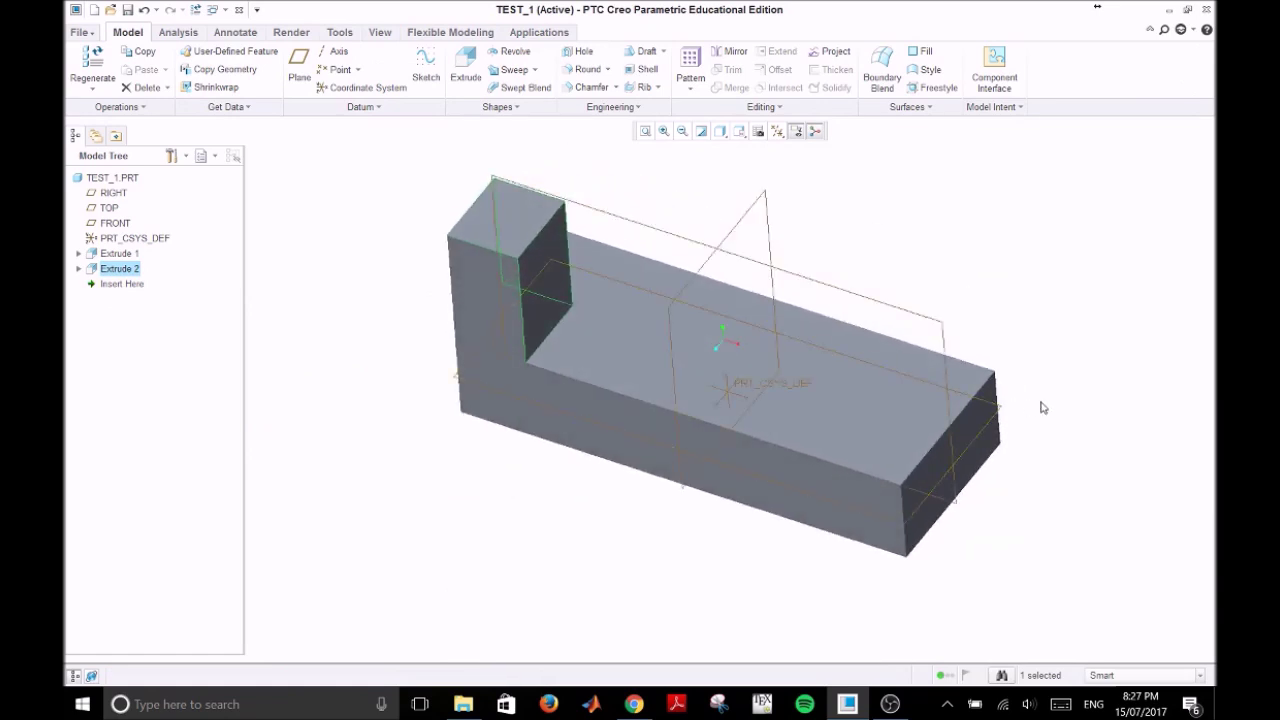
left_click(1110, 531)
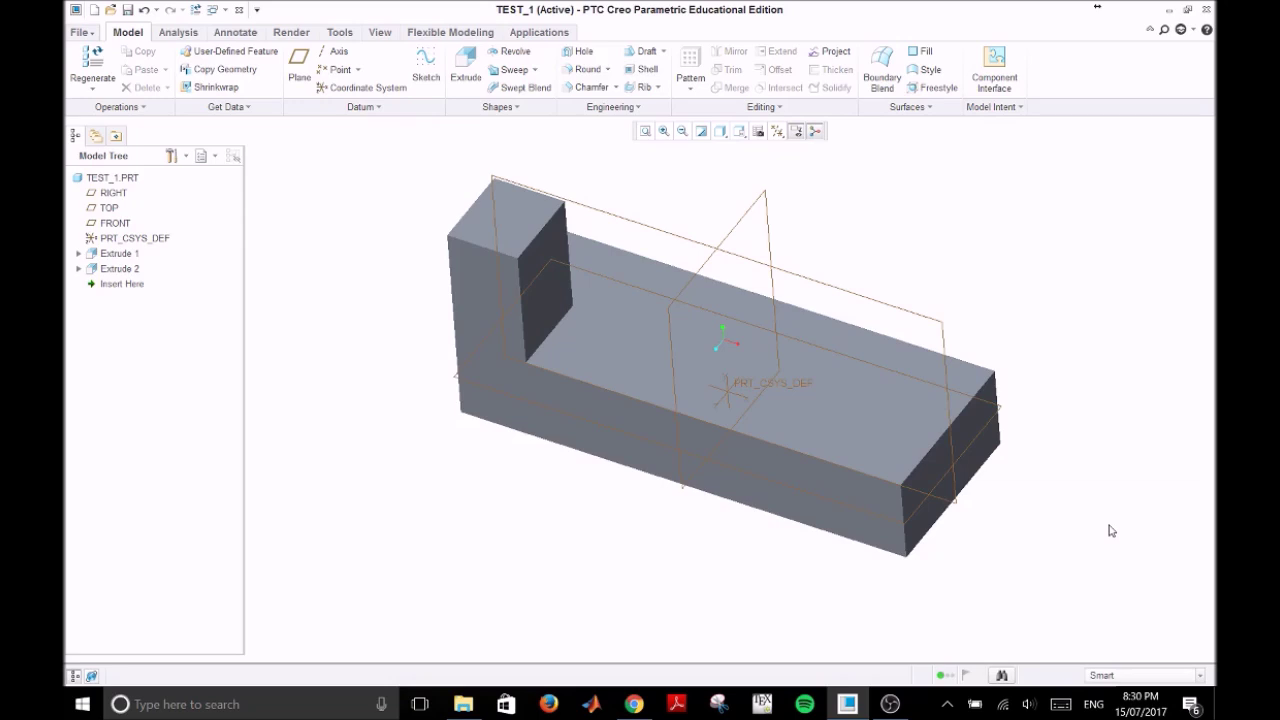
Step: Start a third extrusion with a sketch on the block's large upper face, using the RIGHT datum plane as right reference, viewed face-on
left_click(466, 68)
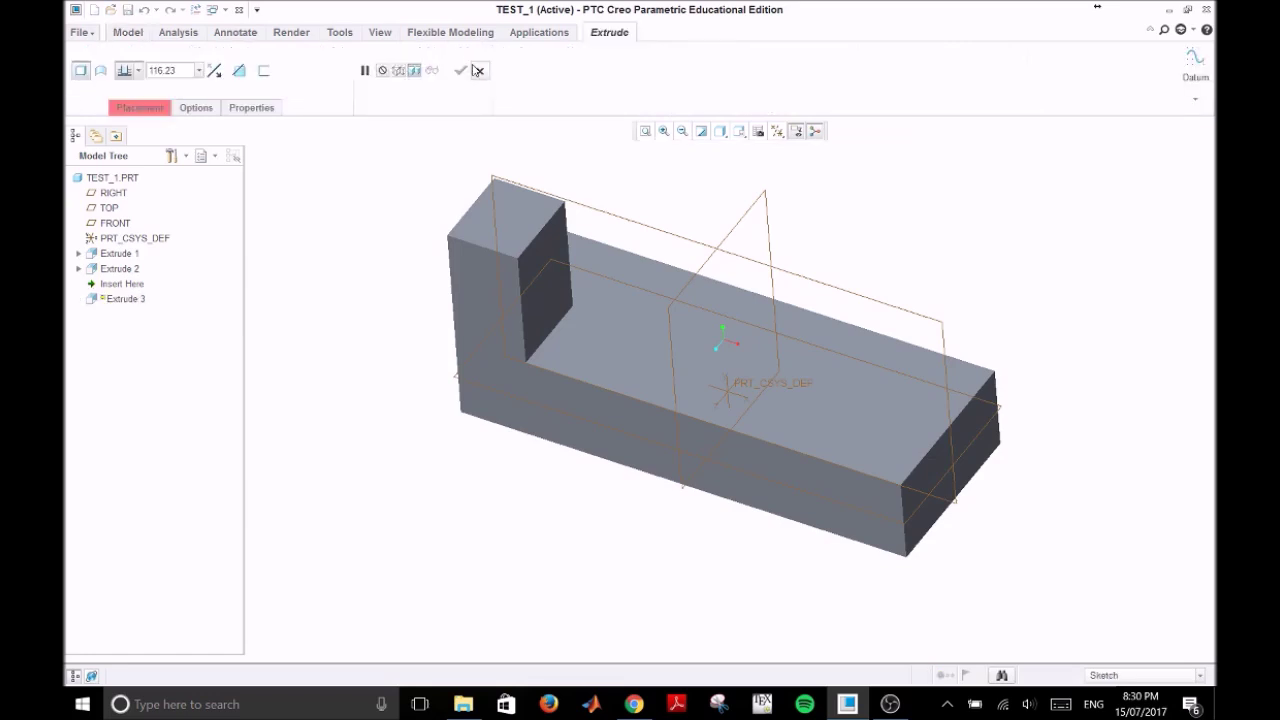
left_click(155, 110)
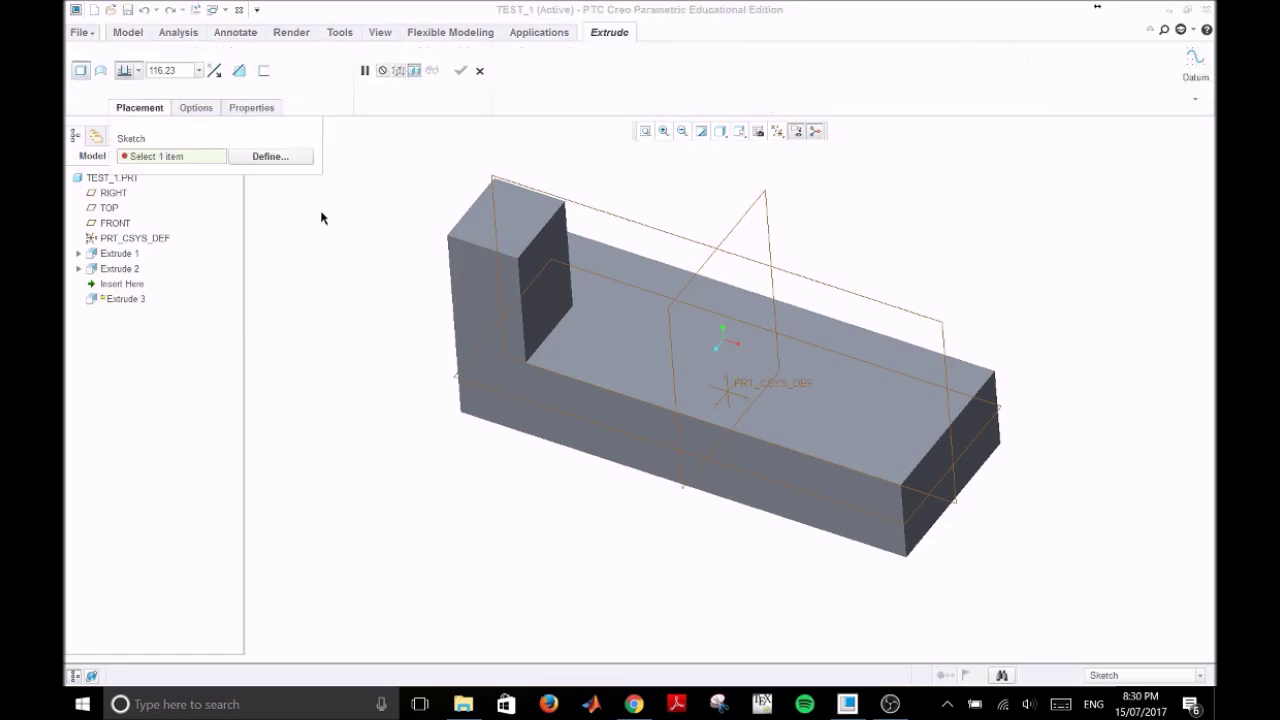
left_click(278, 159)
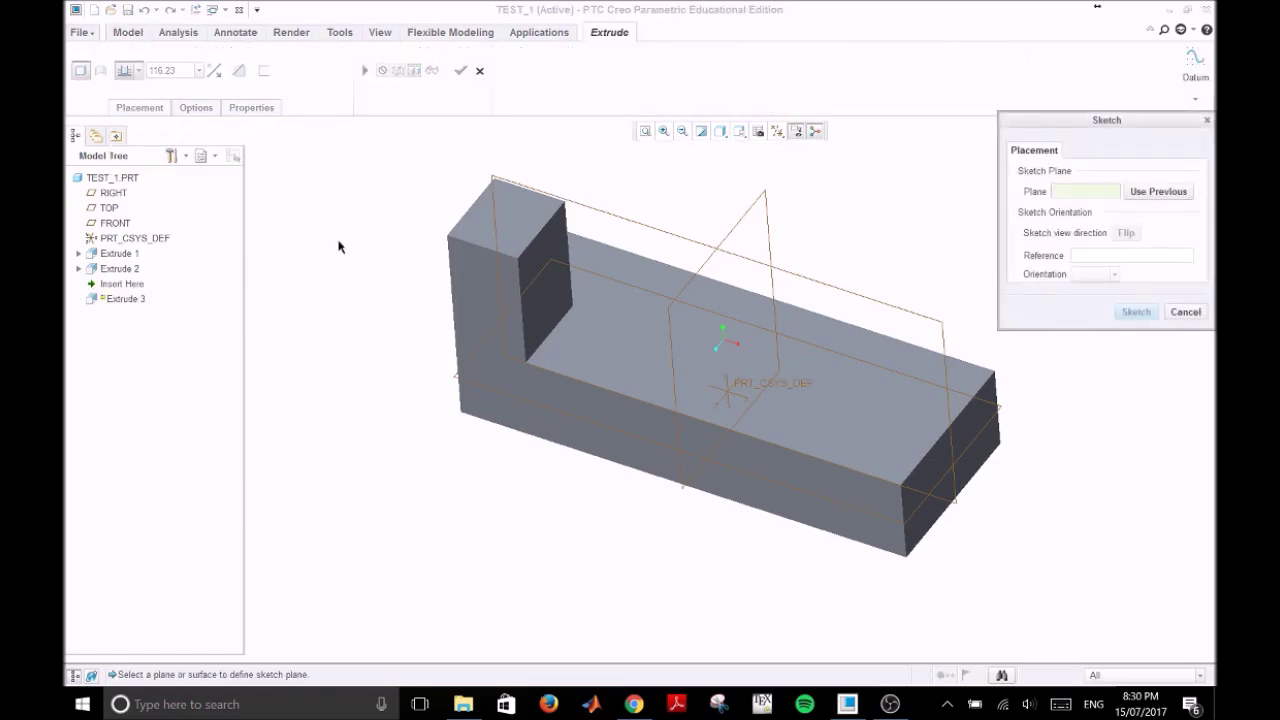
left_click(868, 400)
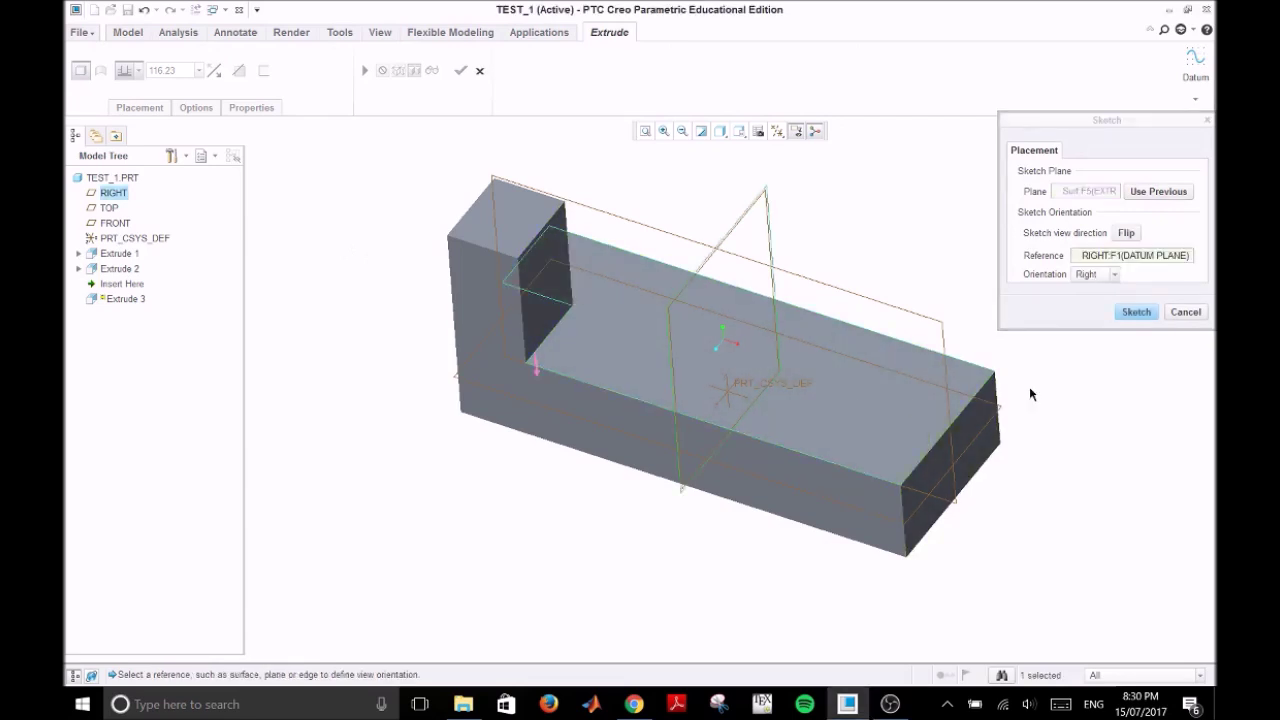
left_click(1135, 312)
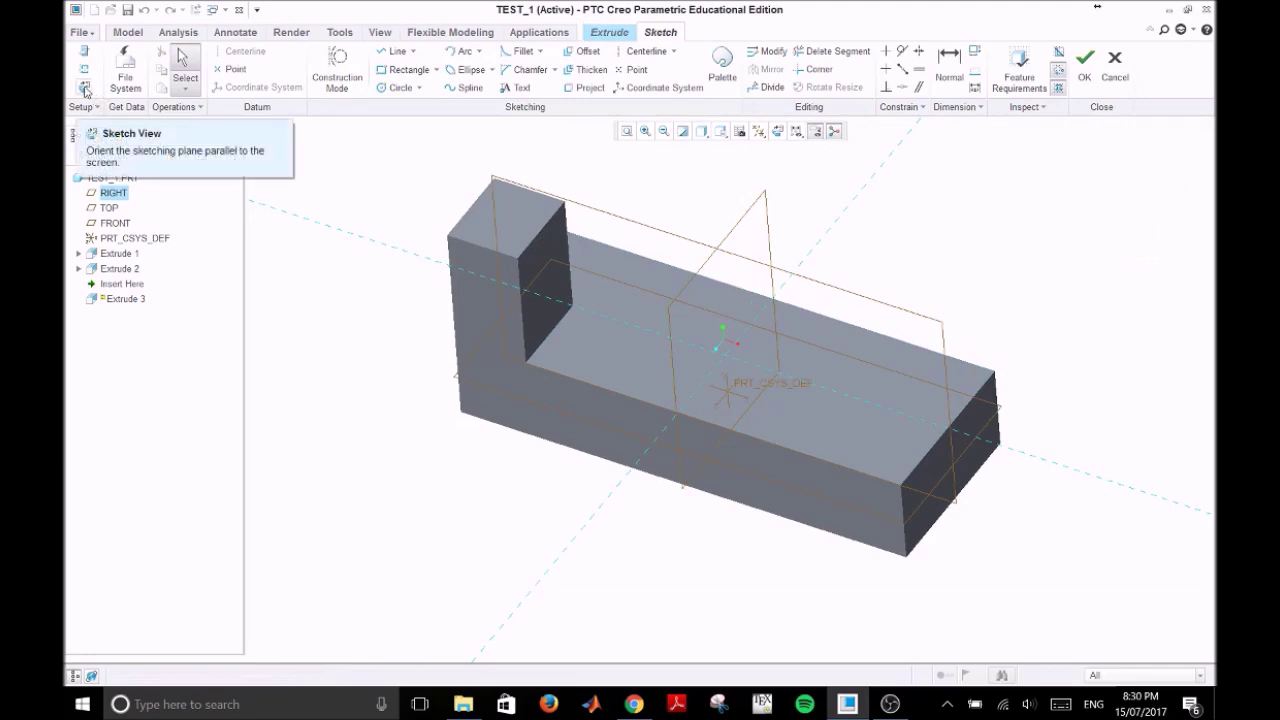
left_click(85, 88)
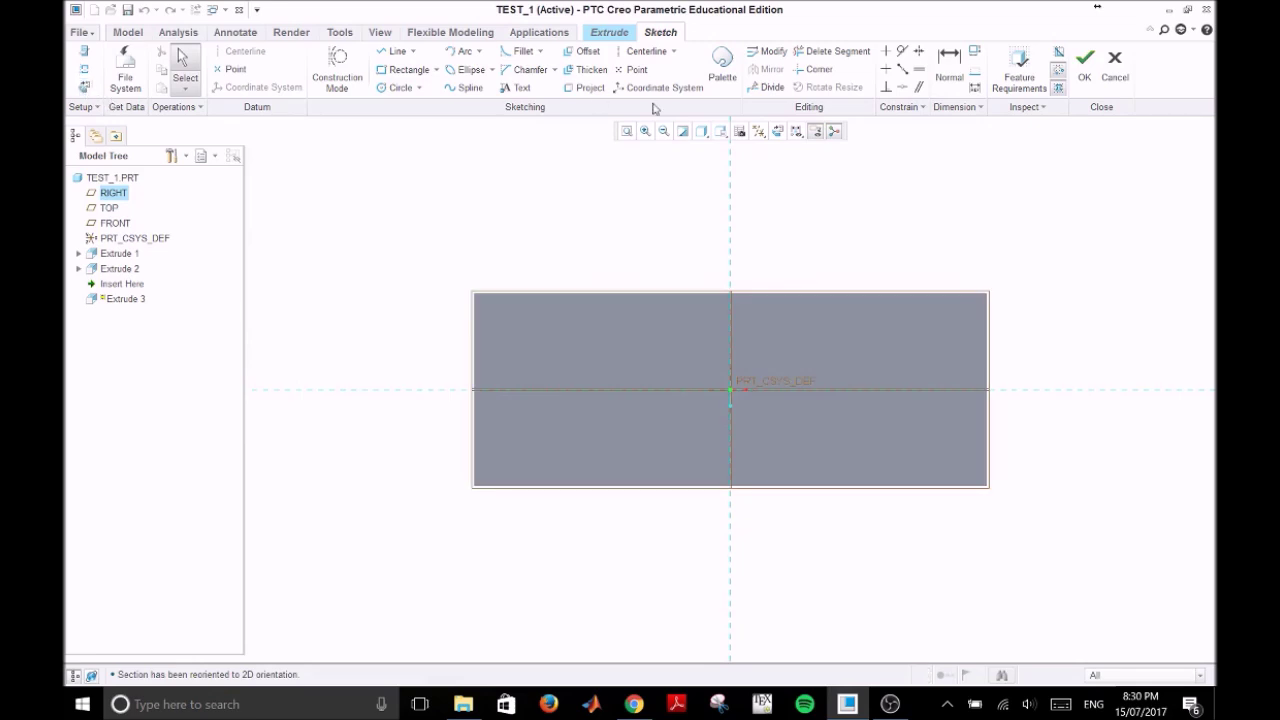
Step: Sketch a circle centred on the origin and set its diameter to 80
left_click(390, 90)
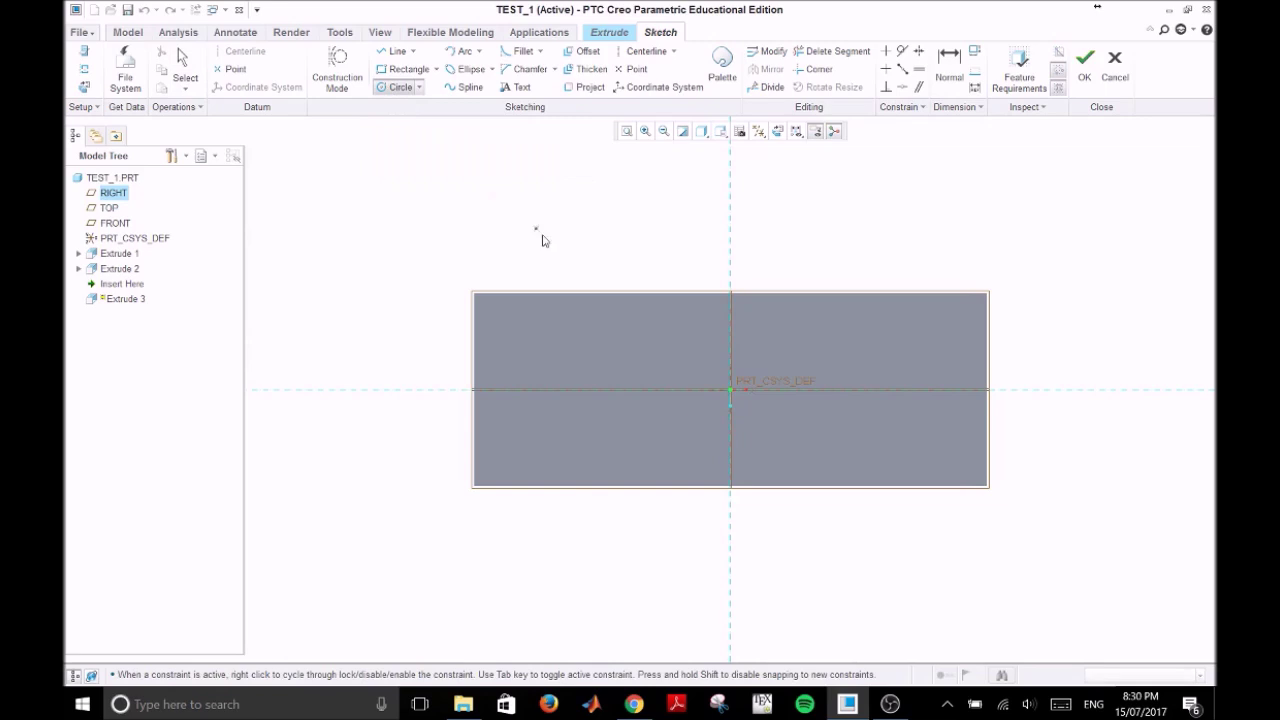
left_click(730, 390)
left_click(697, 368)
middle_click(642, 333)
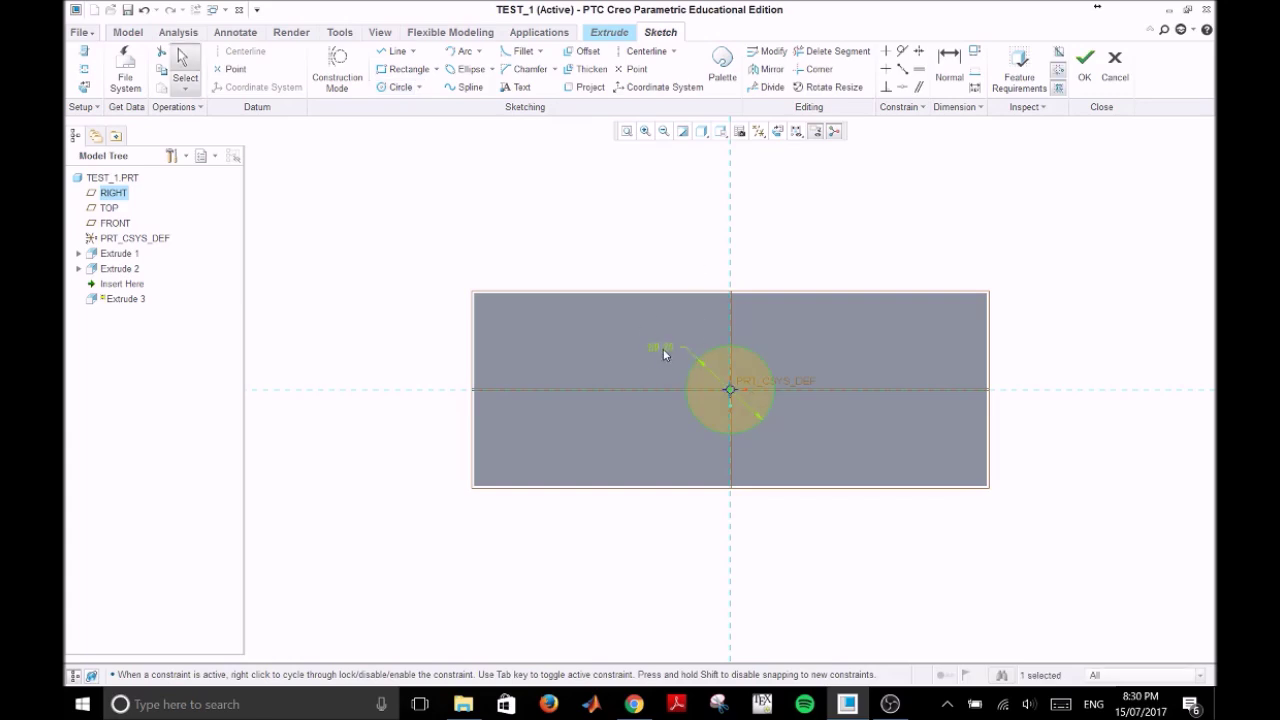
double_click(661, 346)
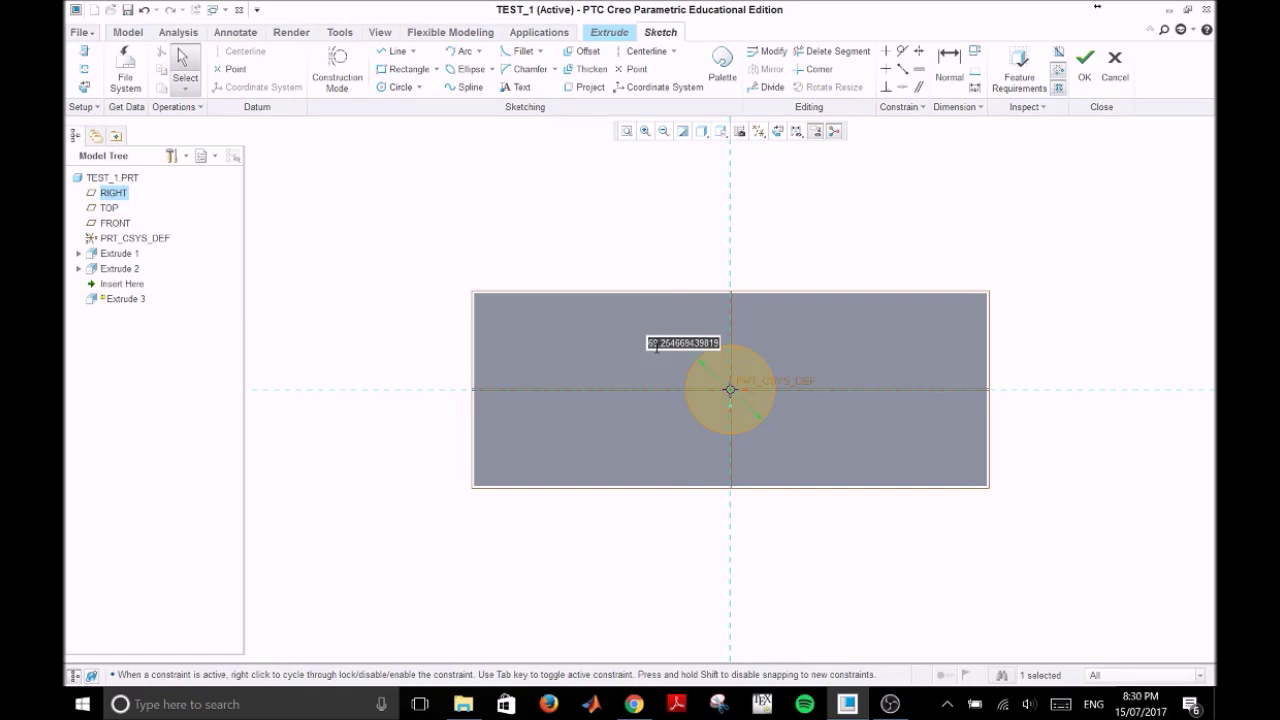
type("80")
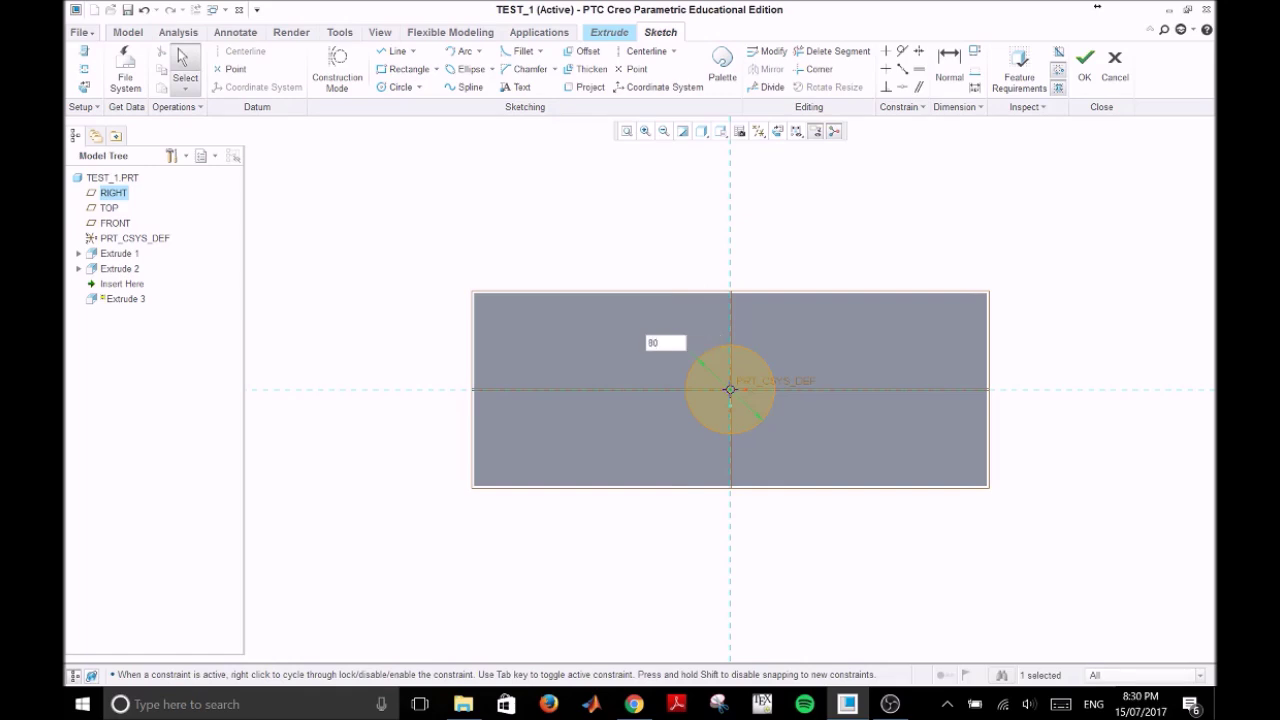
key("Return")
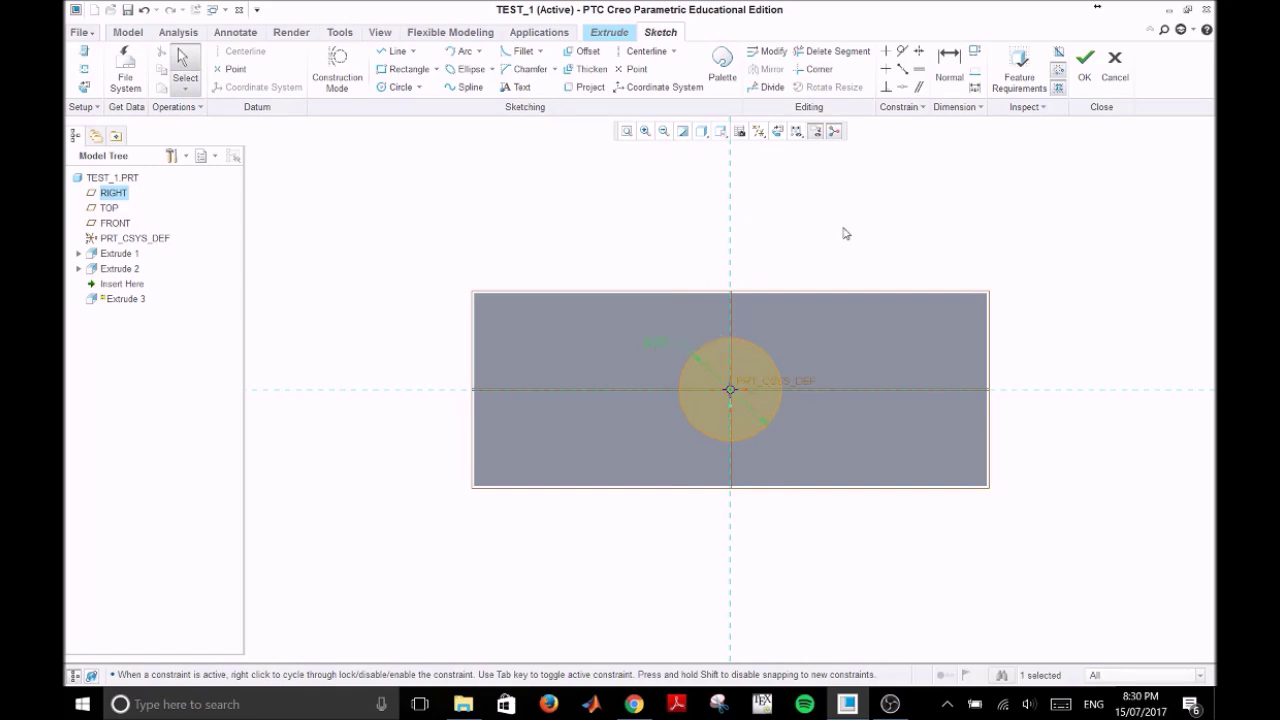
Step: Complete the circle sketch and flip the extrusion direction down into the block so that it removes material
left_click(1086, 62)
middle_click_drag(795, 564, 774, 493)
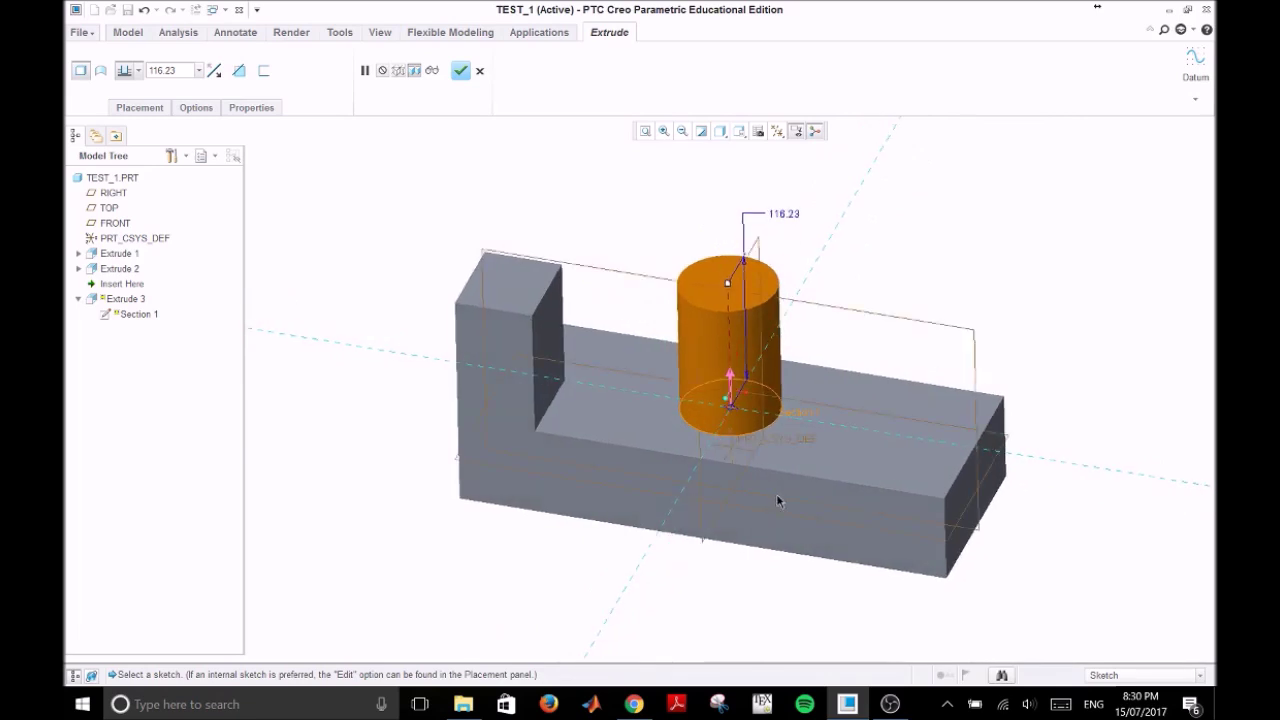
left_click(731, 381)
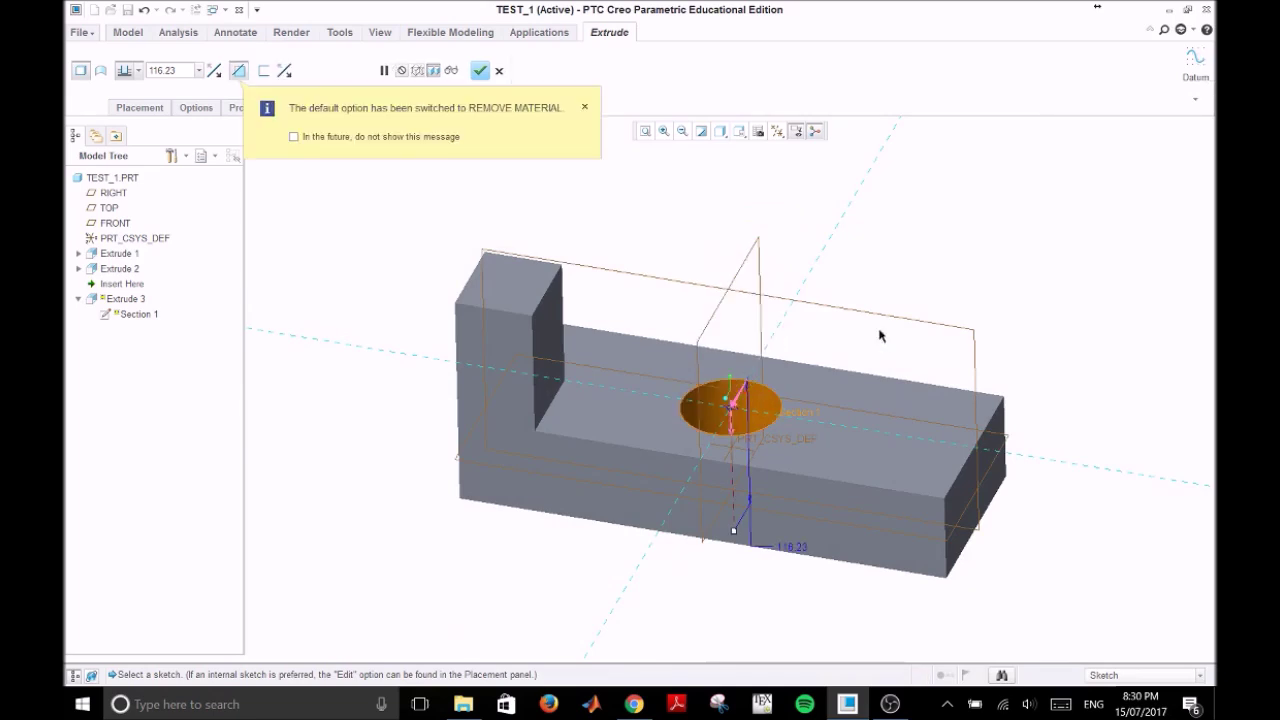
left_click(585, 106)
middle_click_drag(836, 265, 836, 277)
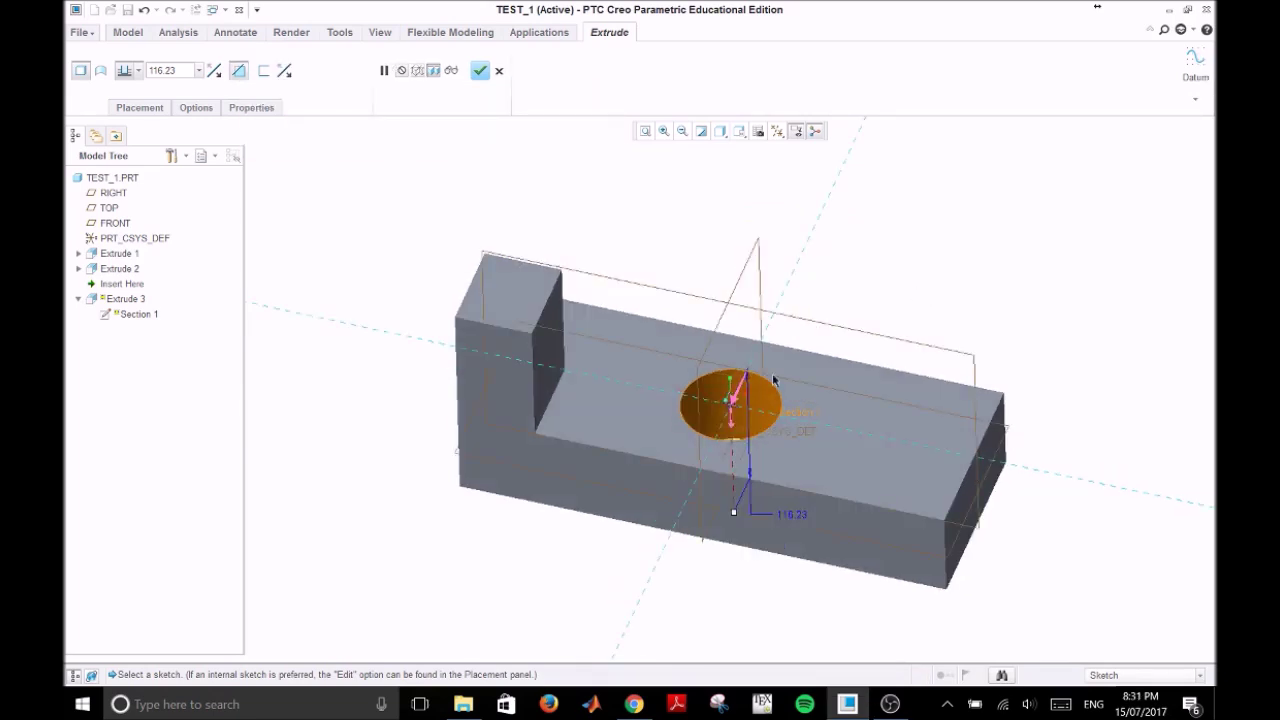
left_click(732, 422)
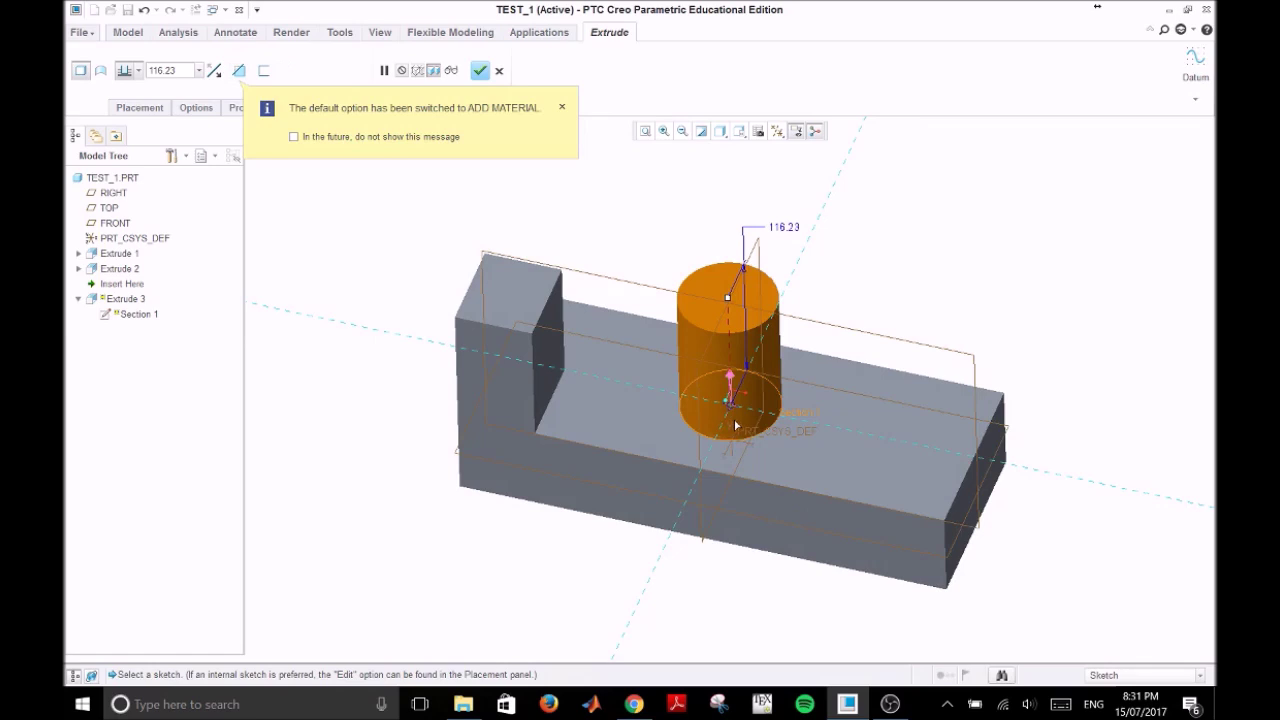
left_click(562, 107)
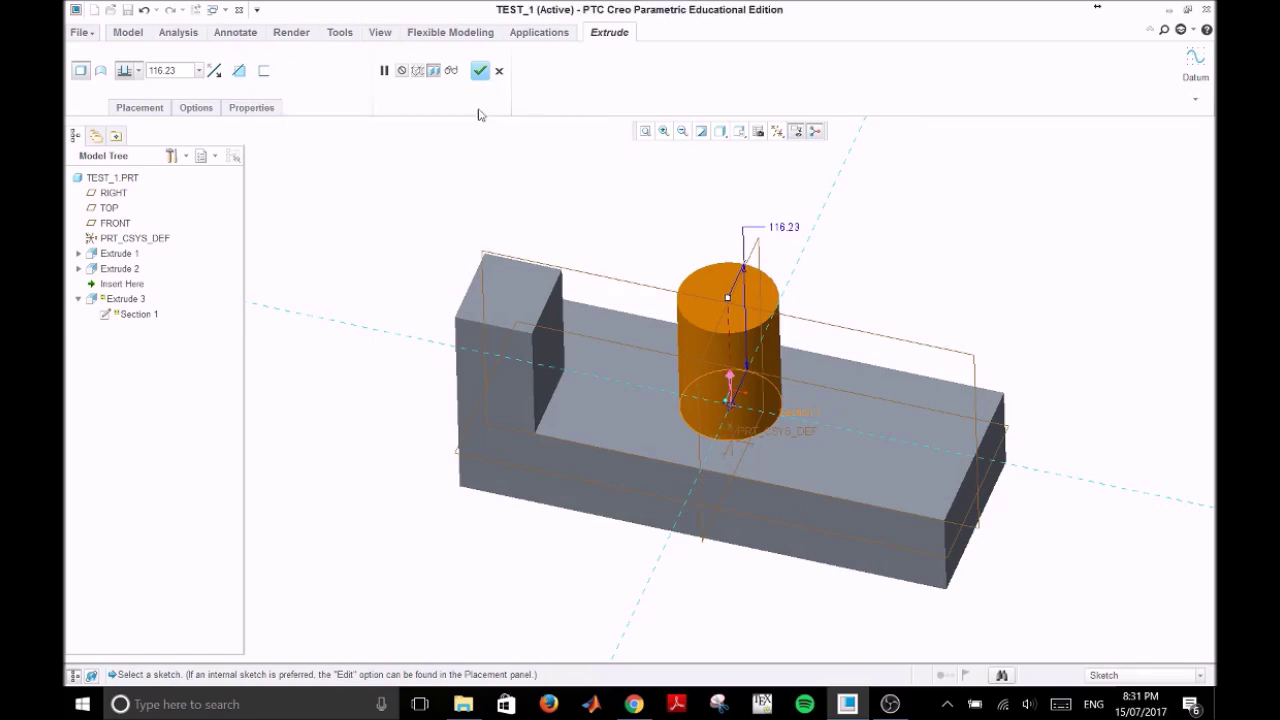
left_click(216, 75)
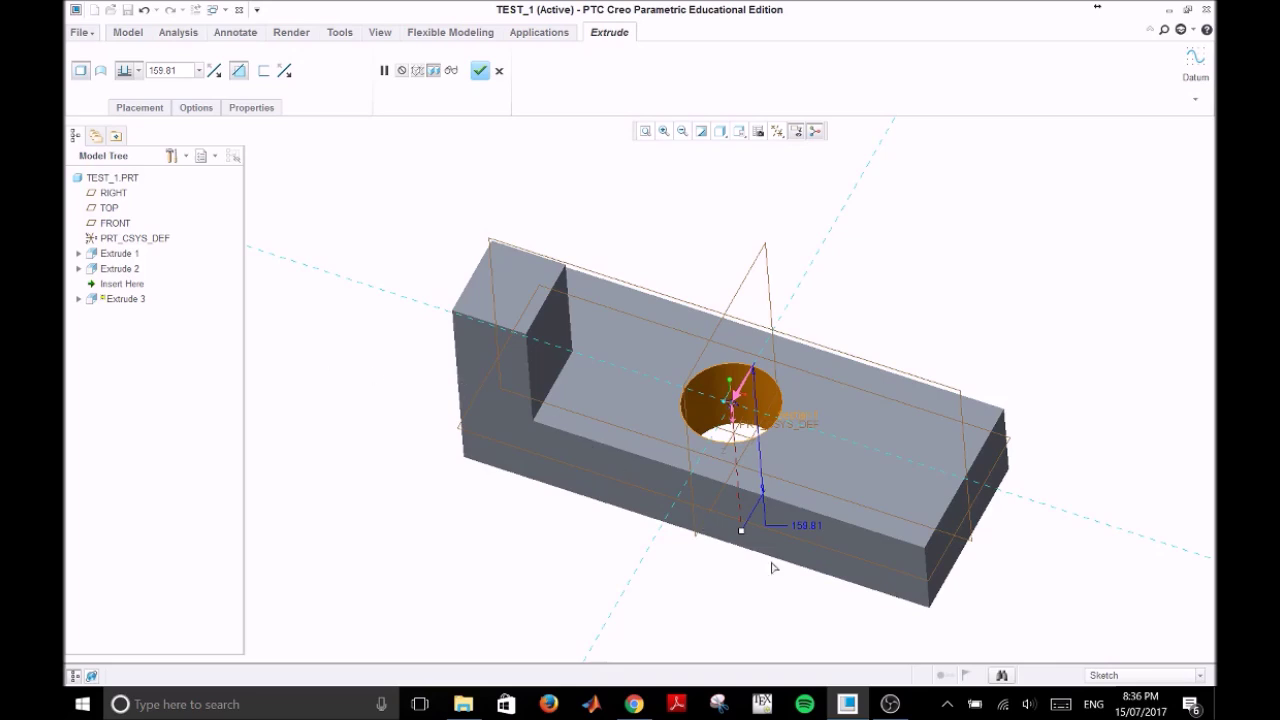
Step: Make the circular cut shallower and set its depth to 20
left_click_drag(742, 534, 736, 439)
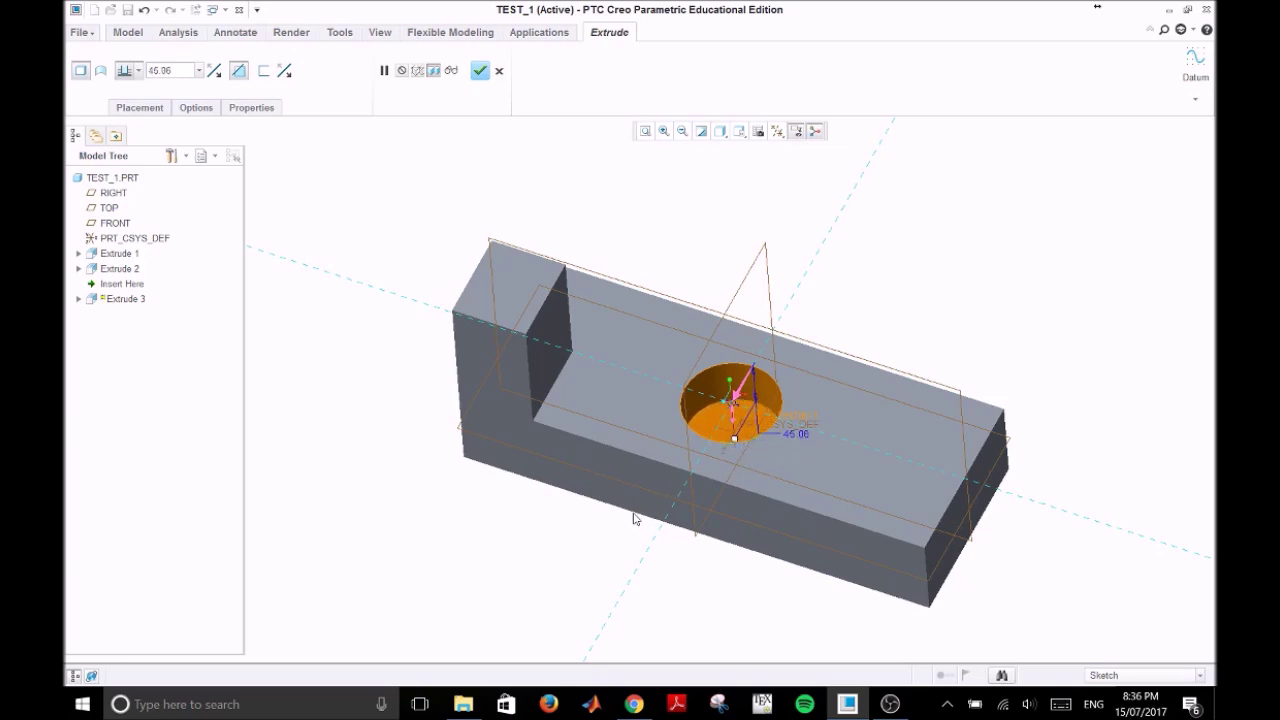
double_click(163, 70)
type("20")
key("Return")
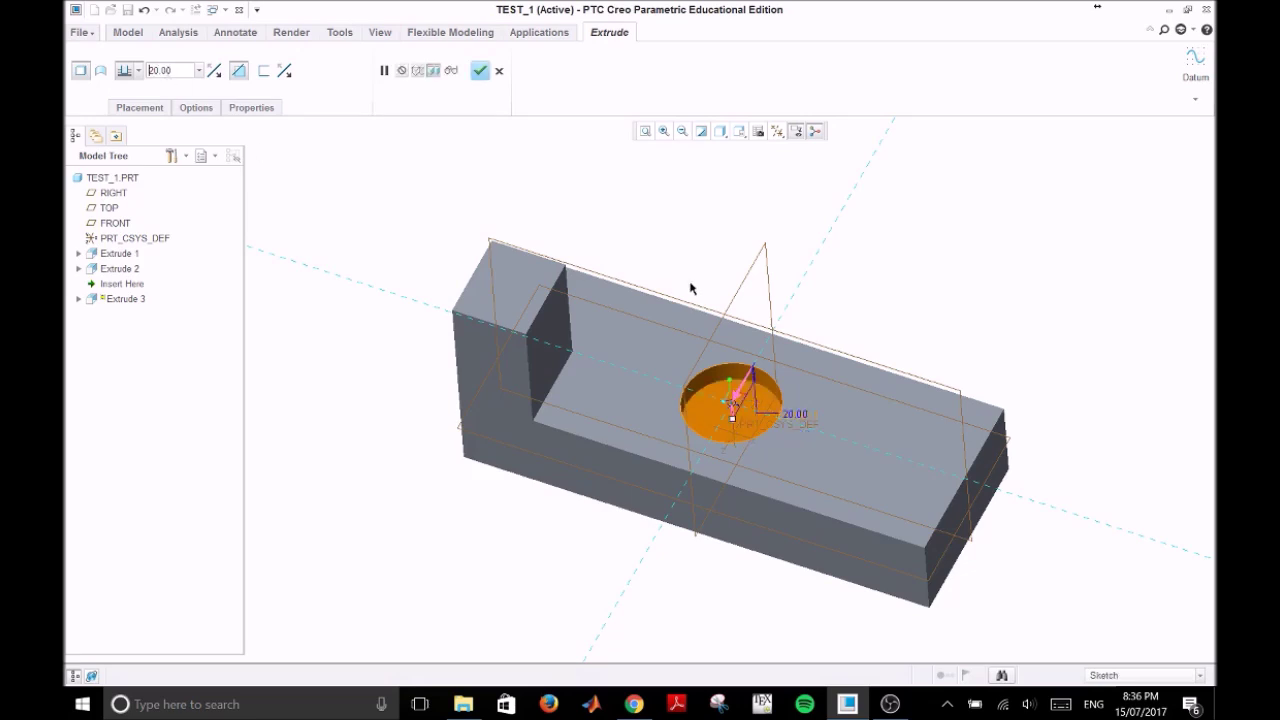
Step: Extend the circular cut beyond the block's underside and set its depth to 200
left_click_drag(733, 422, 738, 558)
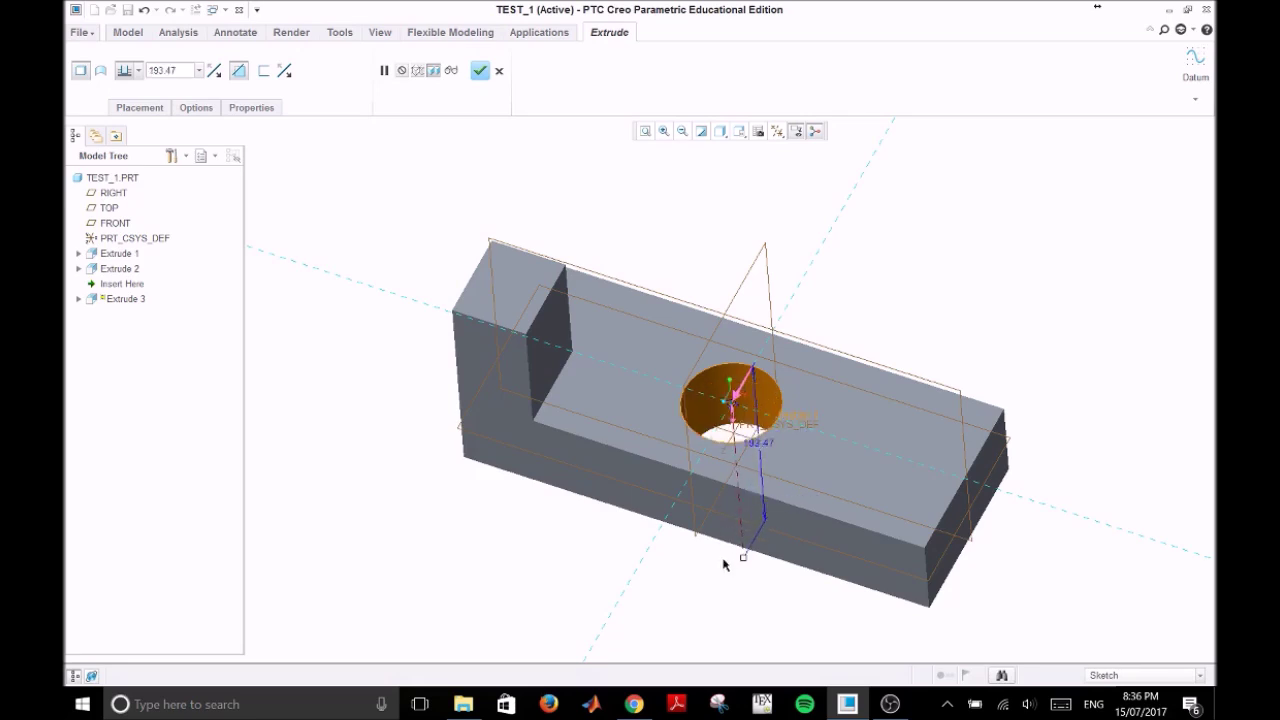
double_click(164, 69)
type("200")
key("Return")
Step: Change the circular cut's depth option to Through All and finish the extrusion
left_click(139, 71)
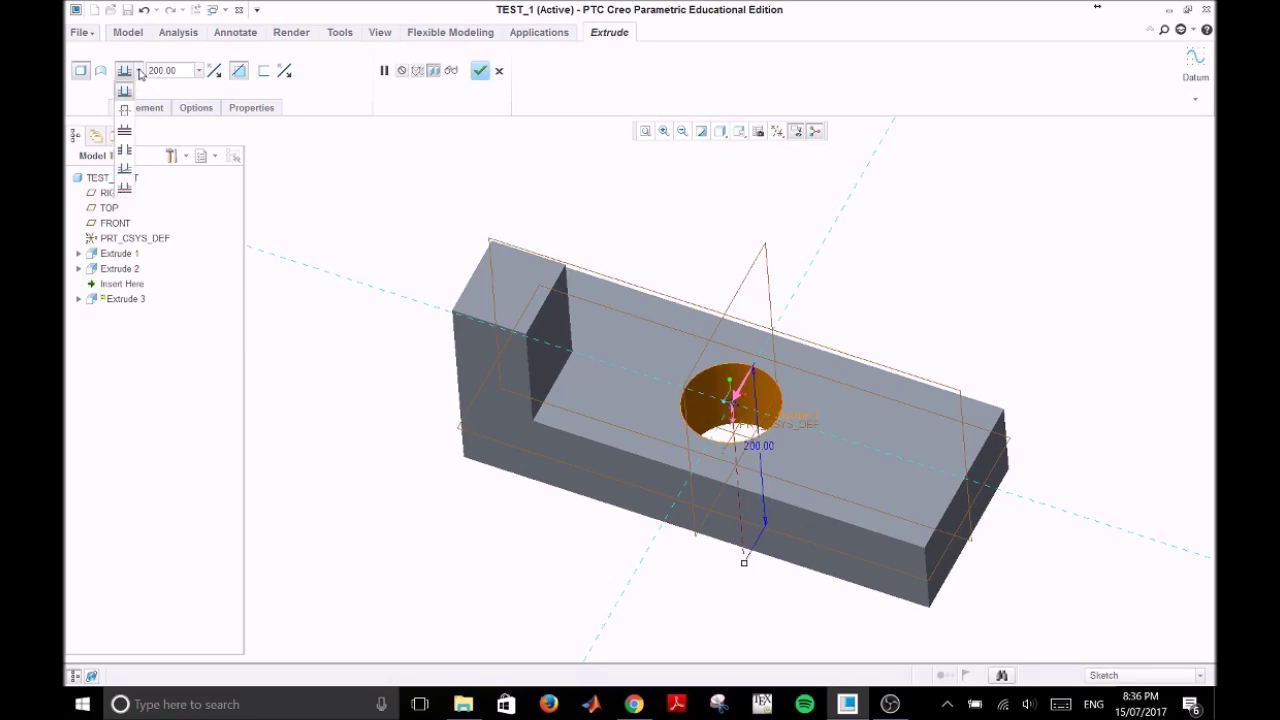
left_click(124, 150)
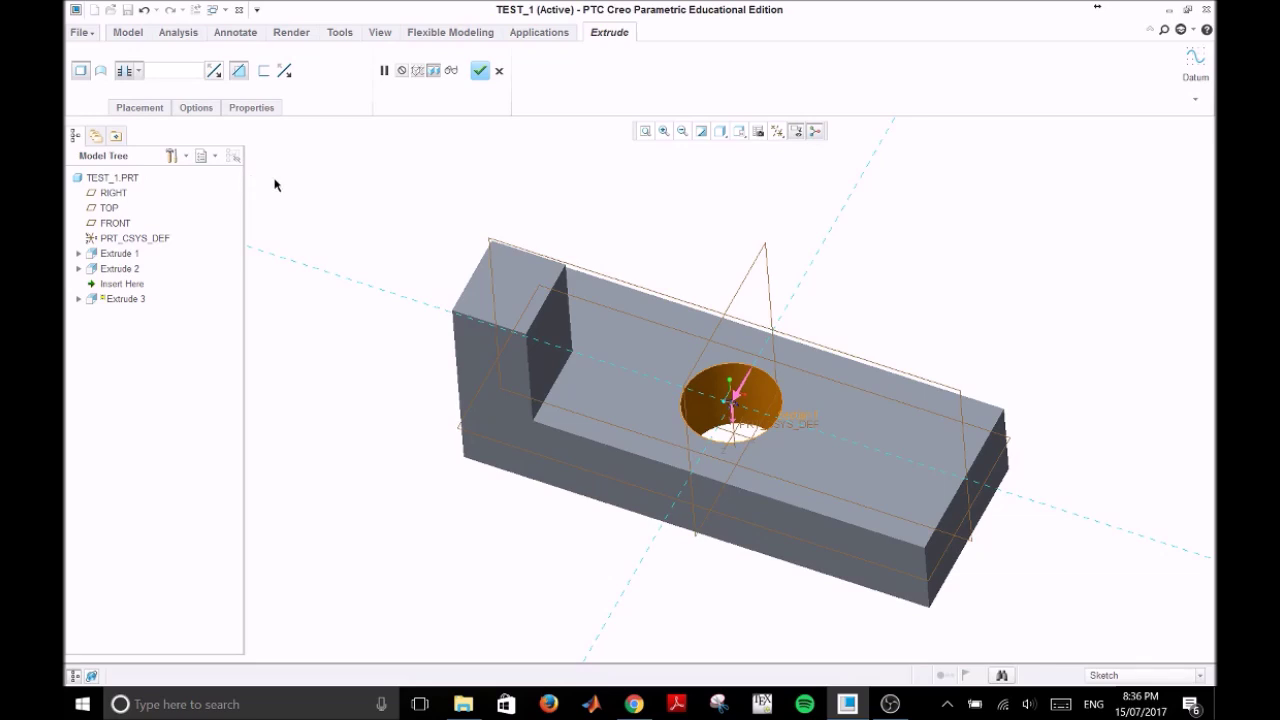
left_click(480, 70)
middle_click_drag(831, 244, 826, 237)
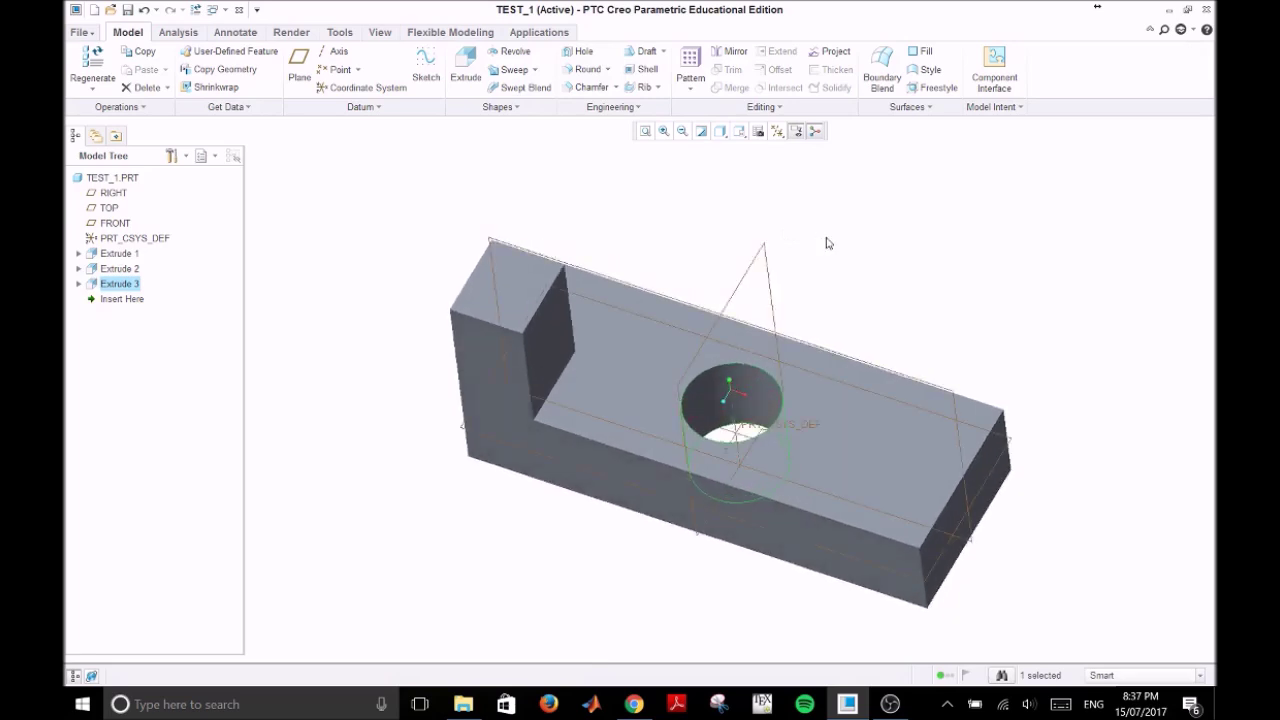